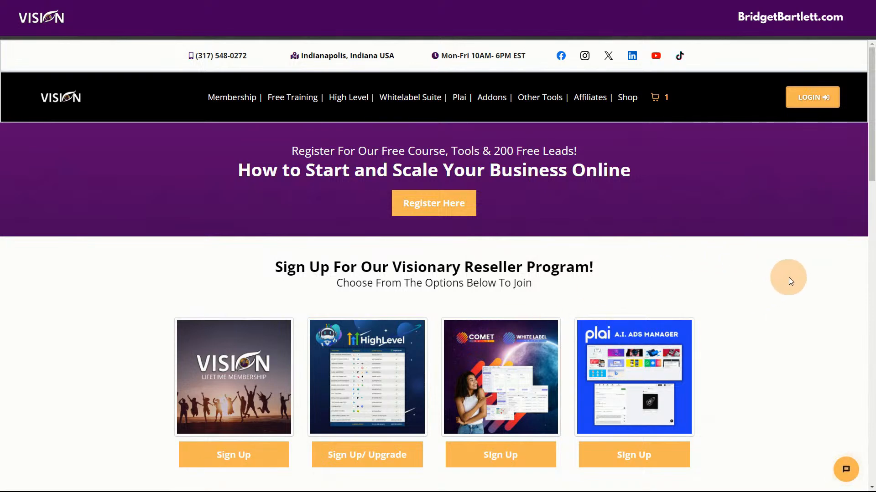
# Examine the Visionary reseller sign-up options and the Shop Our Resources product list on the website's home page.
pyautogui.scroll(-2, 789, 277)
pyautogui.scroll(-1, 780, 267)
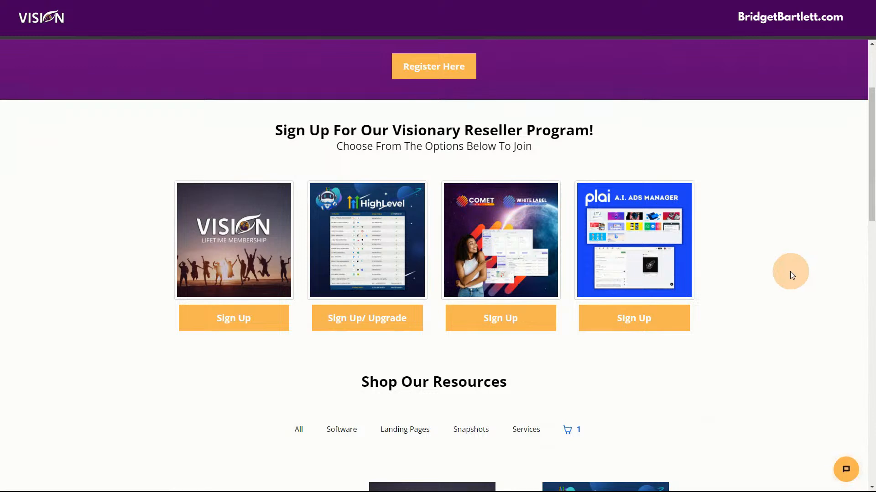
pyautogui.scroll(3, 791, 267)
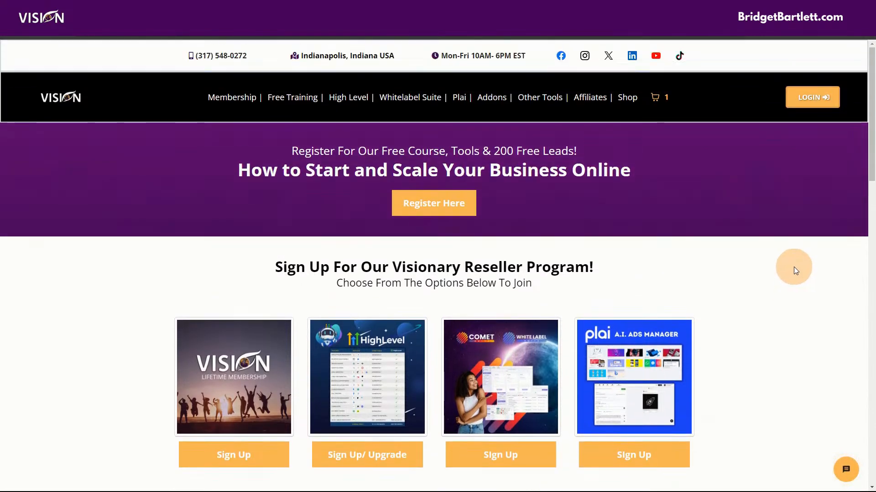
pyautogui.scroll(-3, 791, 274)
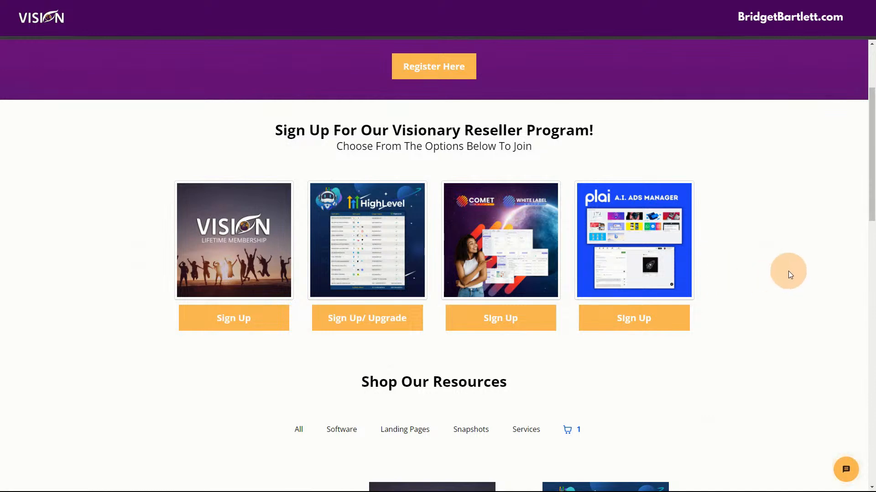
pyautogui.scroll(-2, 803, 282)
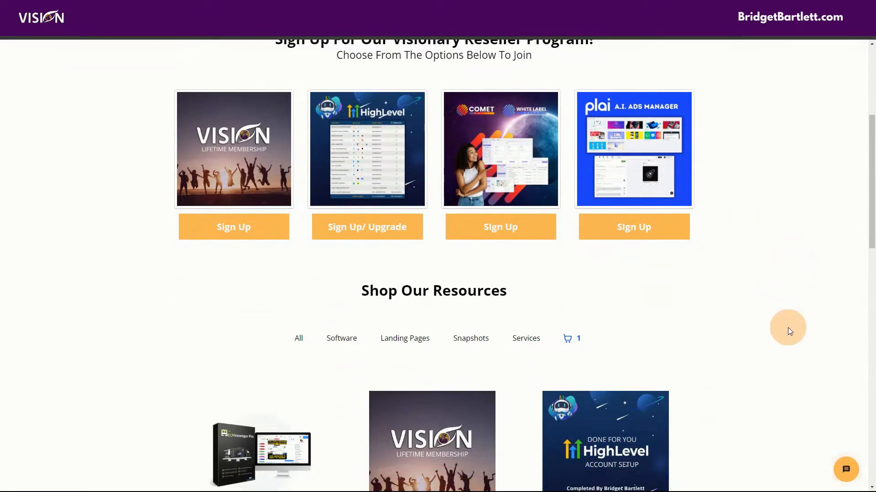
pyautogui.scroll(-1, 775, 306)
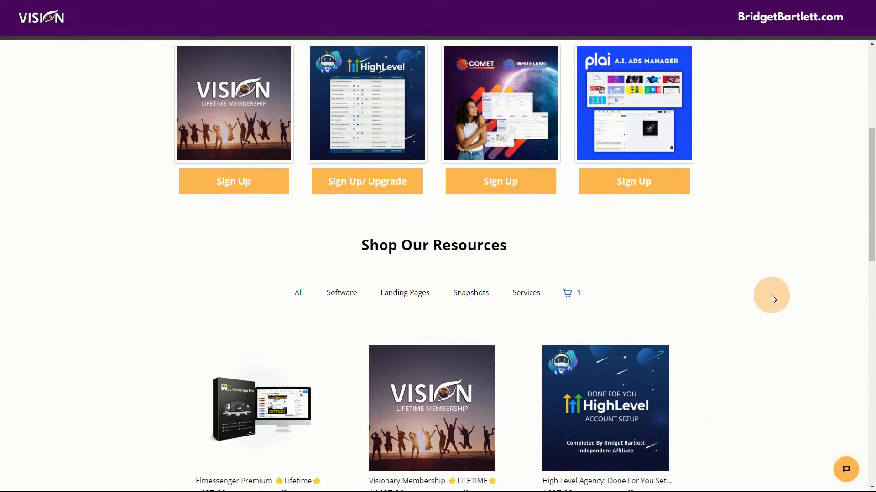
pyautogui.scroll(-1, 769, 293)
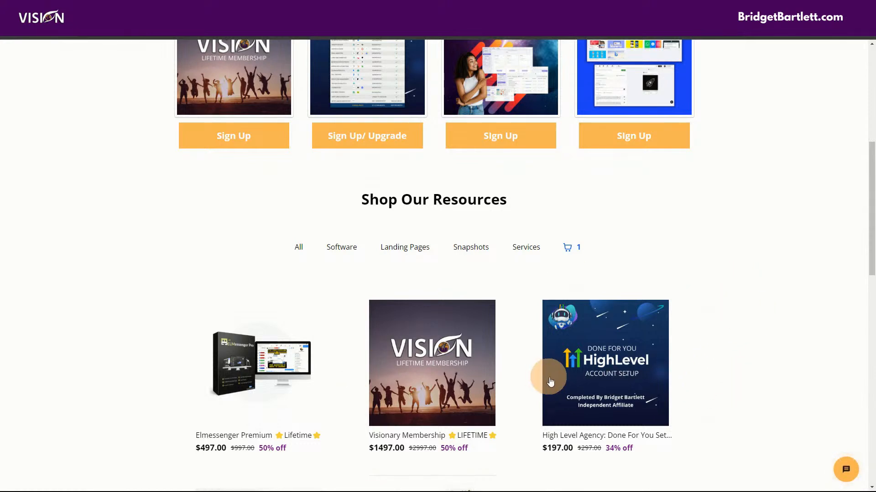
pyautogui.scroll(-3, 712, 322)
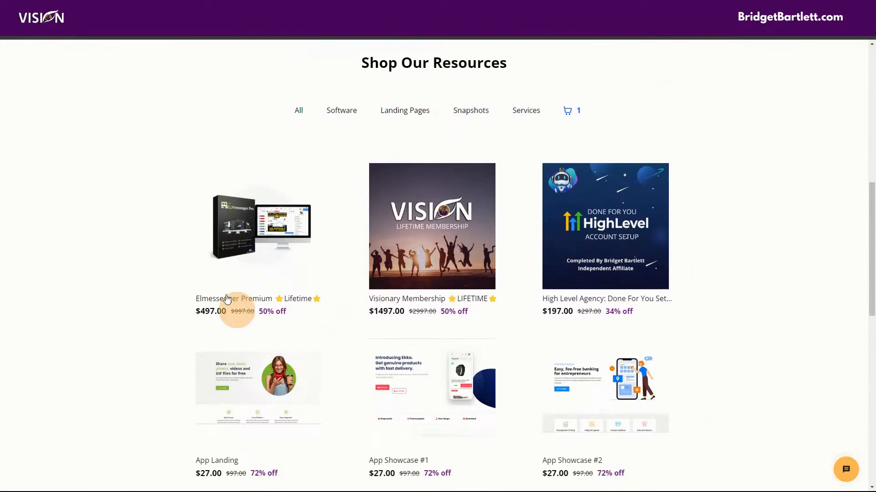
# Show all products in the Shop Our Resources section and compare them with the reseller sign-up options.
pyautogui.click(300, 111)
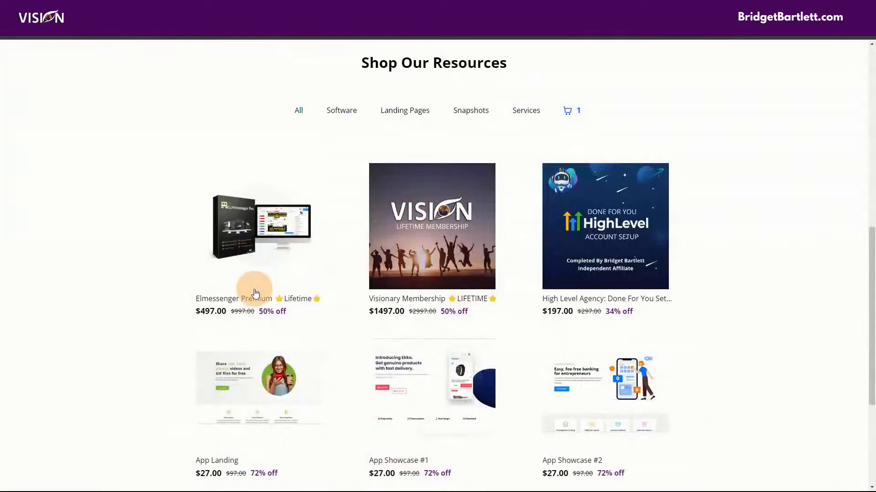
pyautogui.scroll(5, 745, 213)
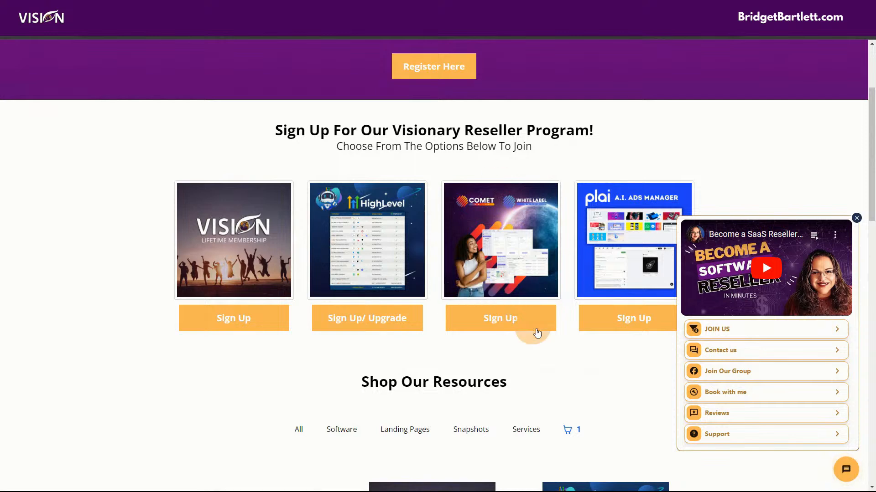
pyautogui.scroll(-3, 645, 378)
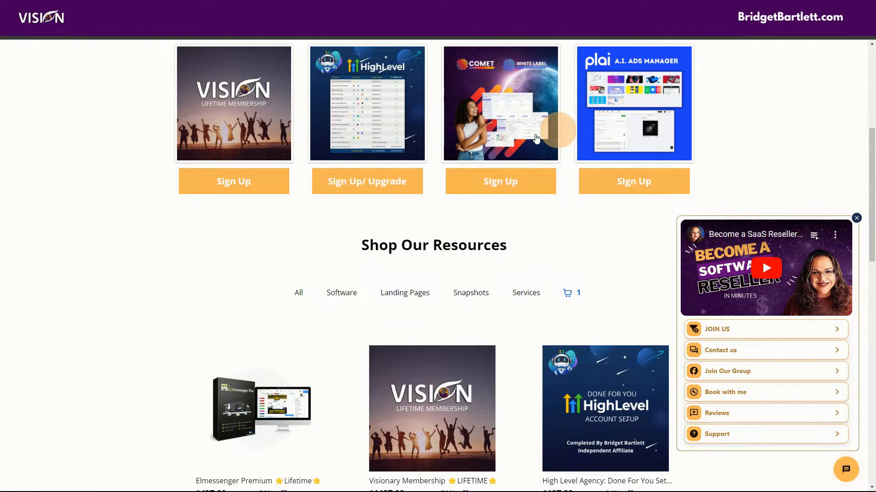
pyautogui.scroll(-3, 301, 315)
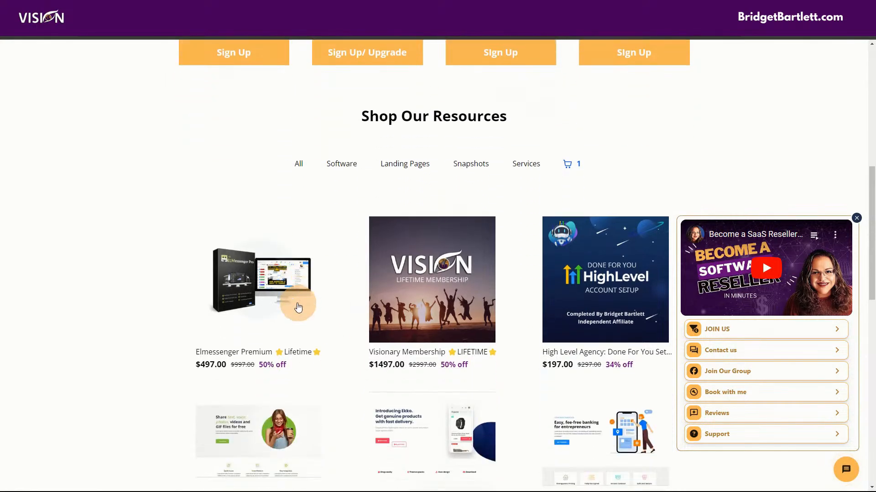
# Filter the shop resources to the Software category and view its products.
pyautogui.click(348, 161)
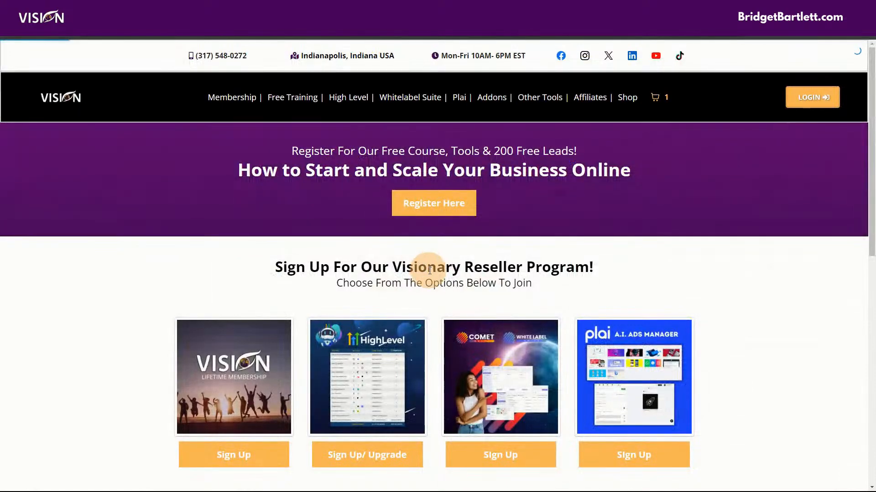
pyautogui.scroll(-4, 441, 270)
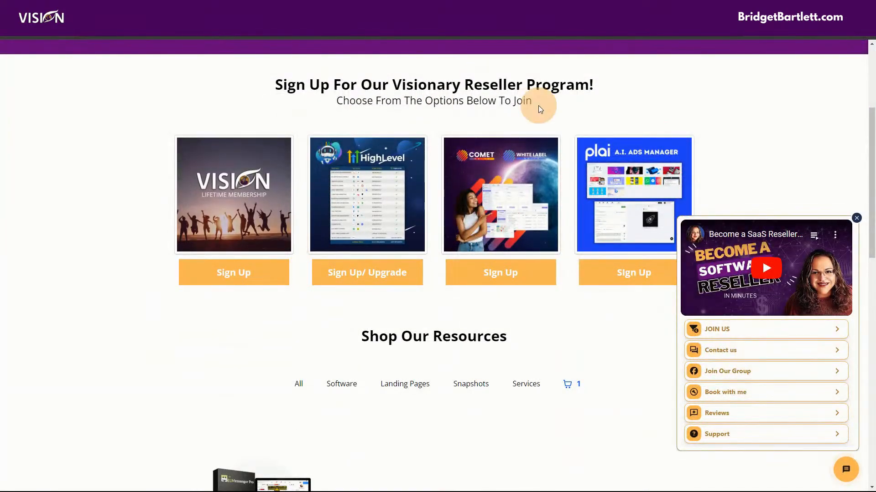
pyautogui.scroll(-5, 533, 241)
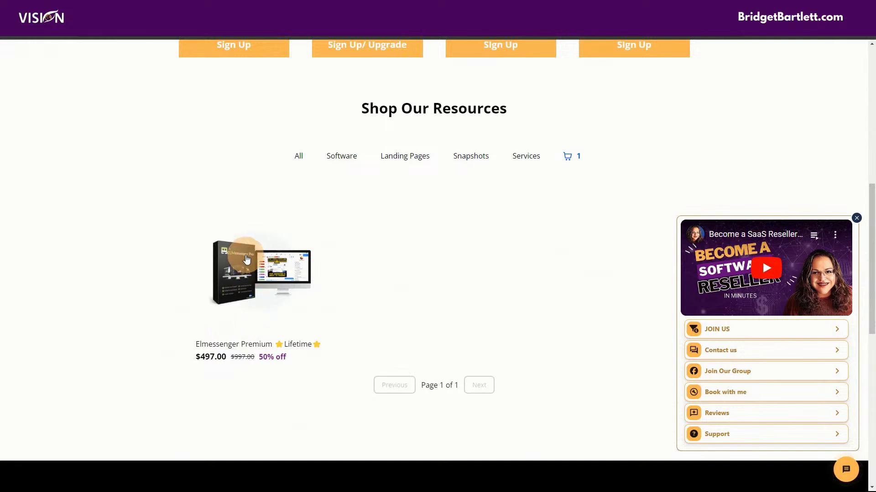
# Filter the shop resources to Landing Pages and open the App Landing product page.
pyautogui.click(408, 157)
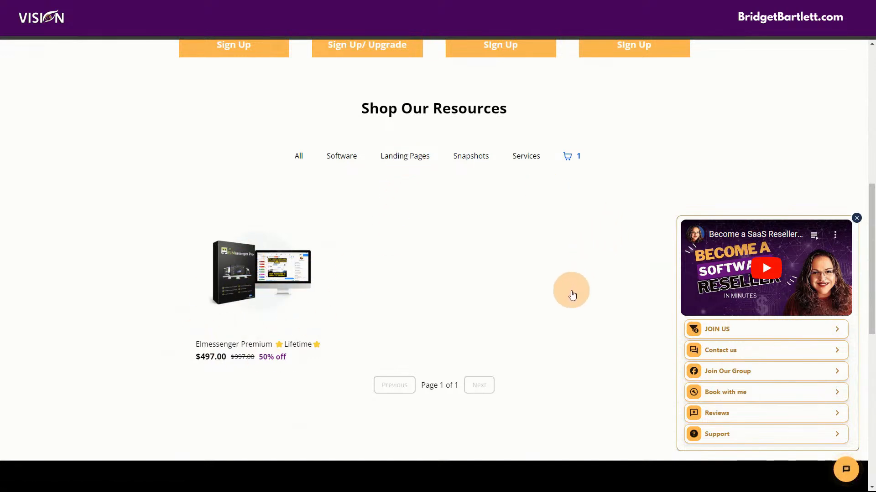
pyautogui.click(413, 156)
pyautogui.scroll(-7, 451, 258)
pyautogui.scroll(-4, 438, 254)
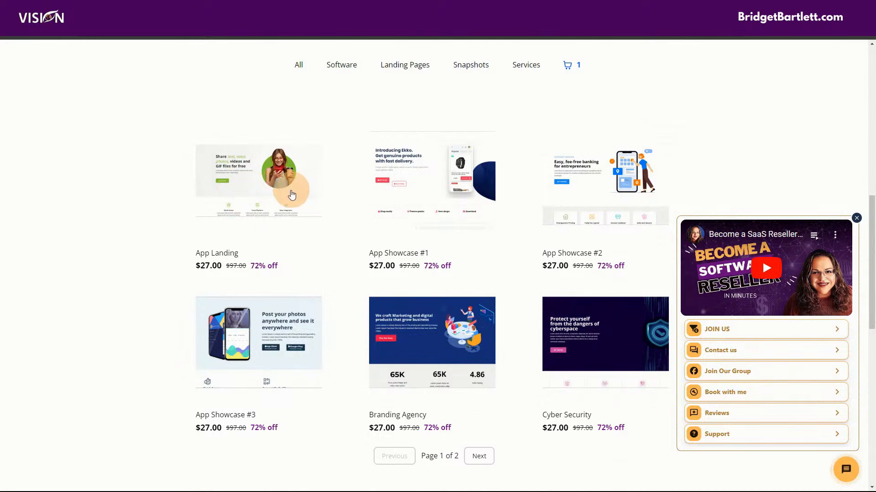
pyautogui.click(271, 184)
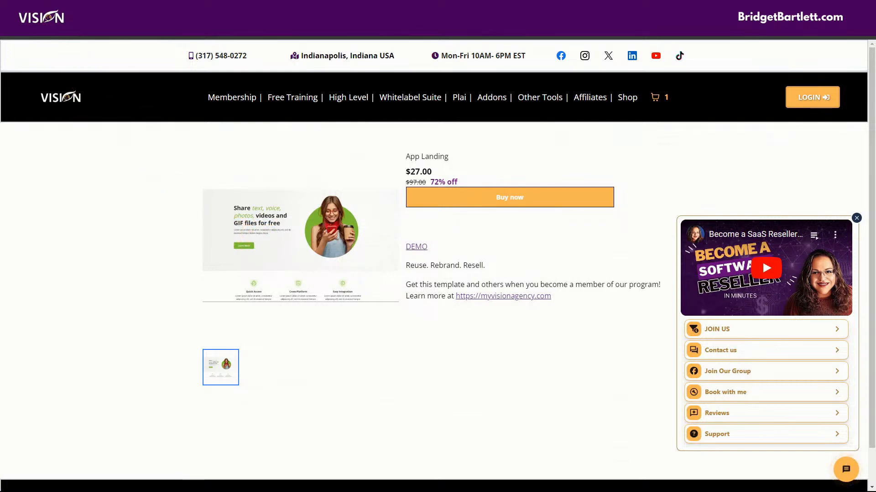
# Switch to the YouTube channel page and look over its upcoming and past live streams.
pyautogui.click(150, 7)
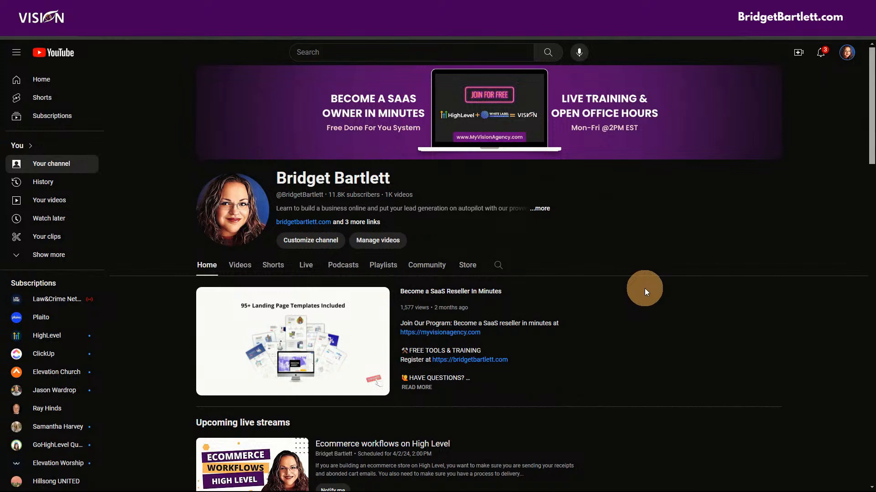
pyautogui.scroll(-4, 644, 289)
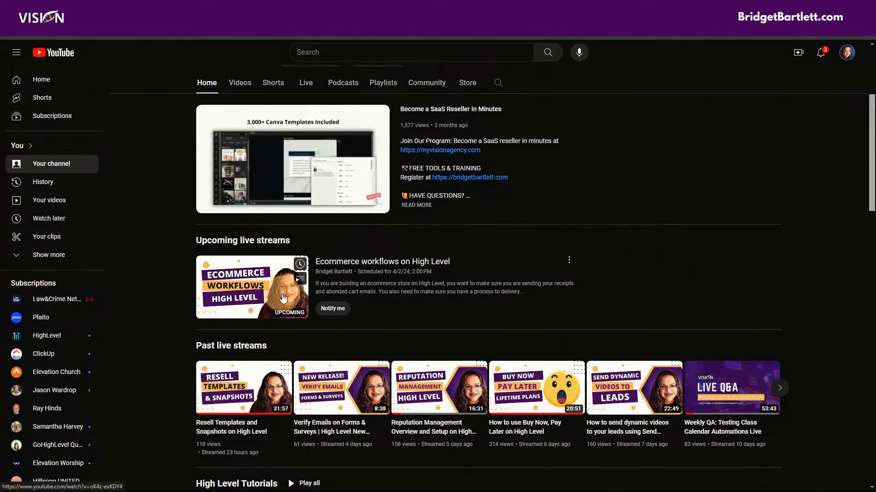
pyautogui.scroll(2, 629, 319)
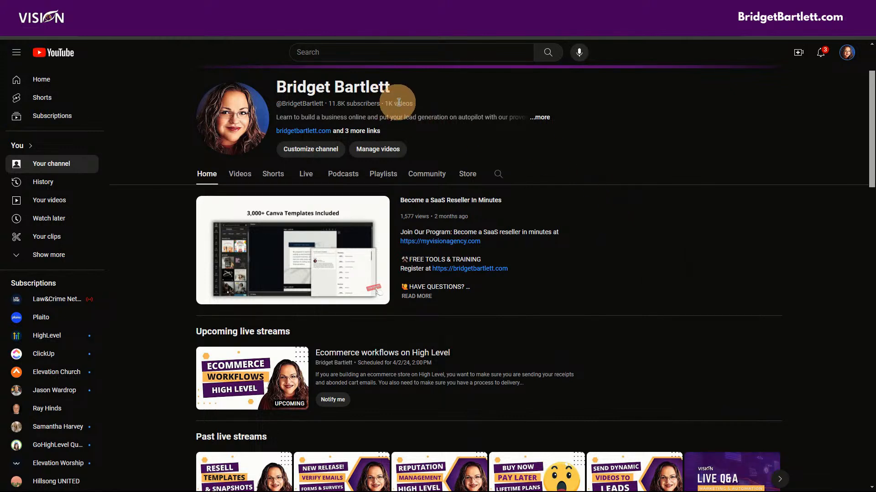
# Search the YouTube channel's videos for "emails" and look through the results.
pyautogui.click(498, 175)
pyautogui.write('emails')
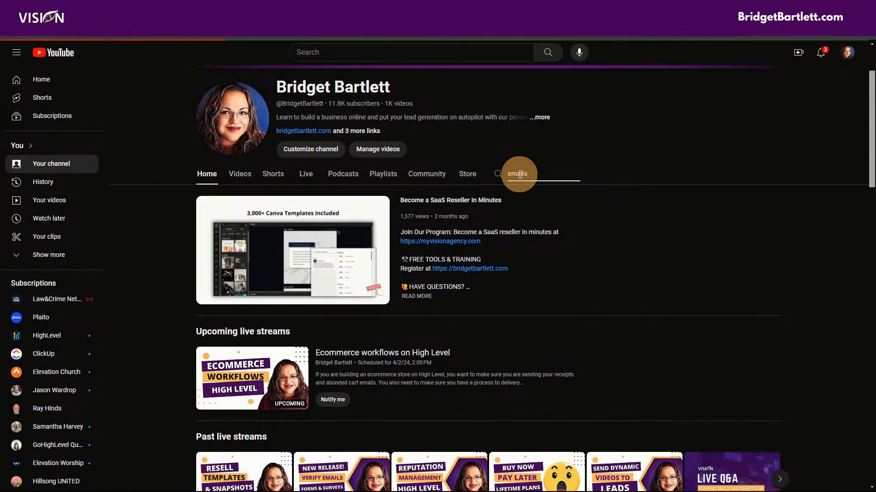
pyautogui.press('Return')
pyautogui.scroll(-6, 639, 330)
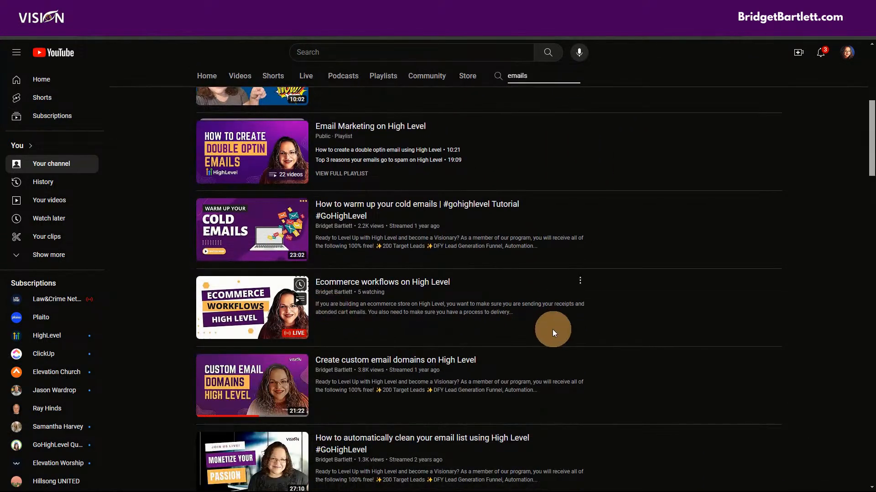
pyautogui.scroll(-4, 555, 326)
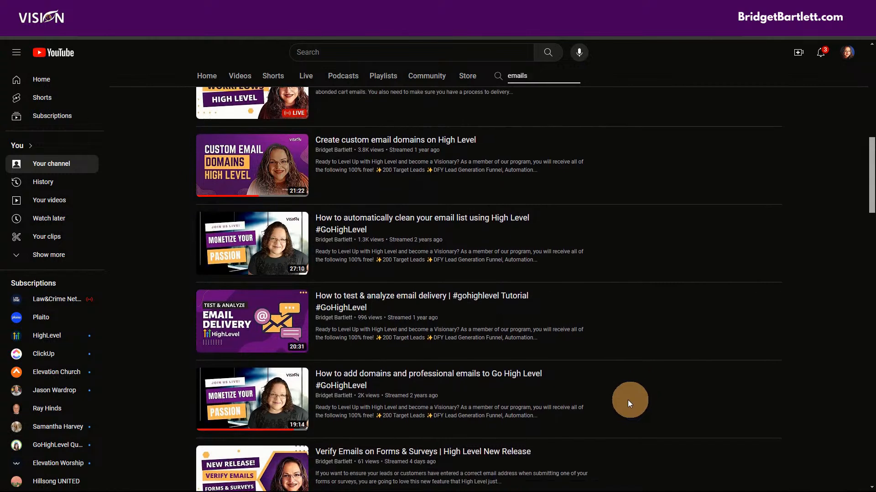
pyautogui.scroll(12, 637, 353)
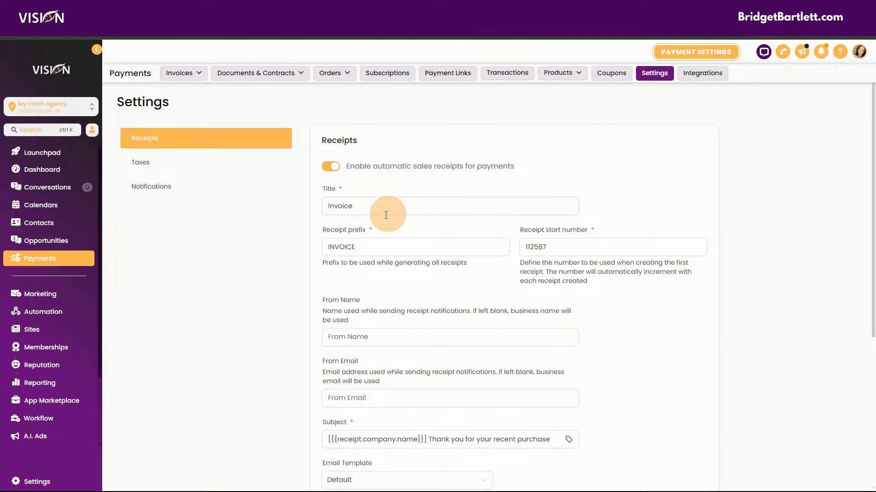
# Examine the receipt title, receipt prefix and receipt start number in the Payments receipt settings.
pyautogui.click(347, 206)
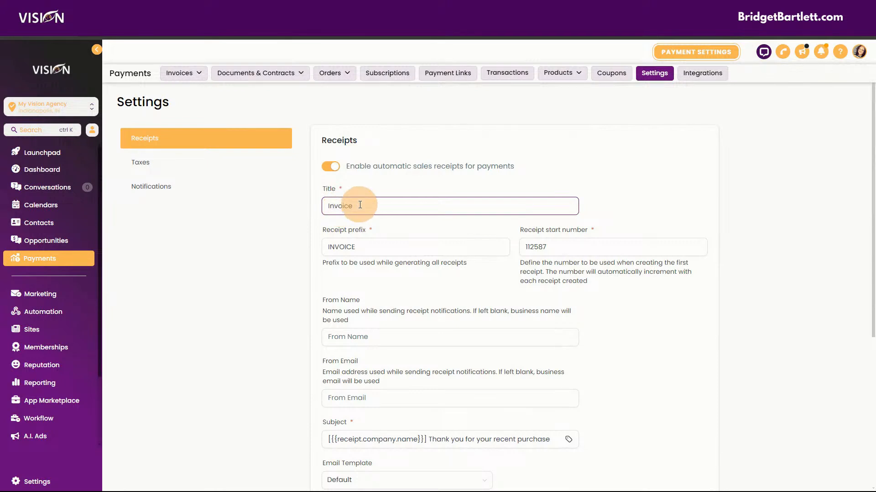
pyautogui.click(361, 235)
pyautogui.scroll(-2, 353, 219)
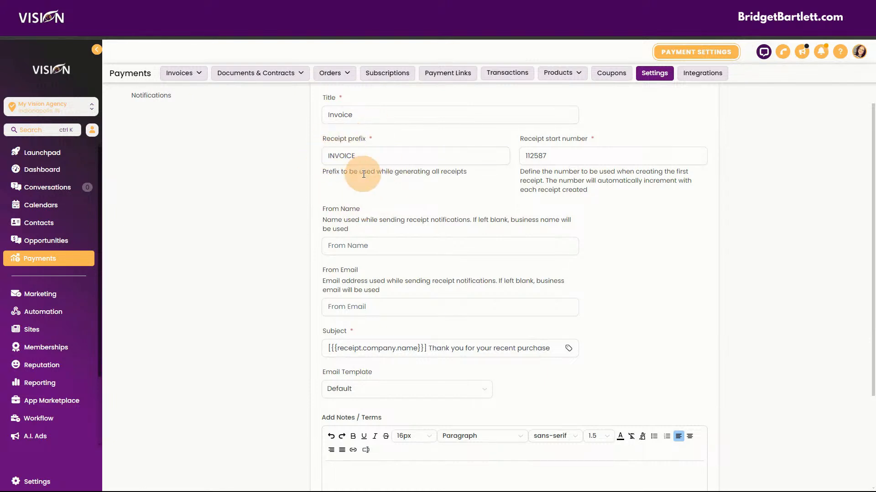
pyautogui.click(584, 154)
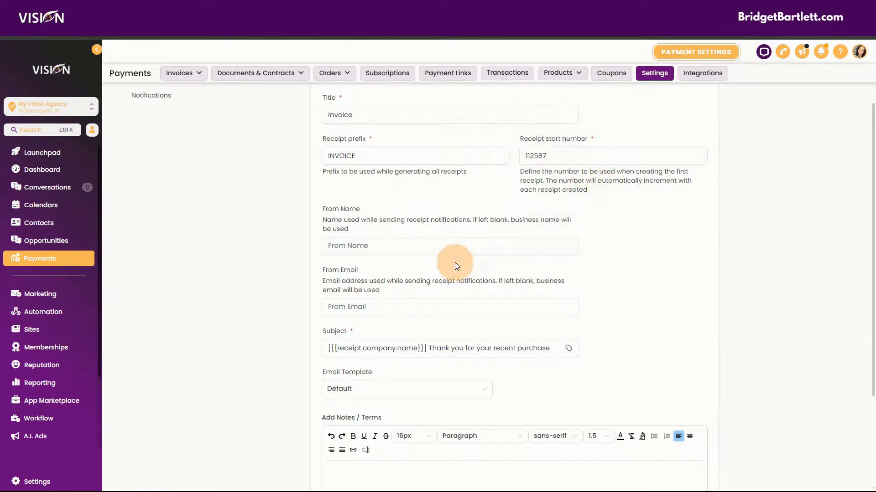
# Examine the From Name, From Email and Subject fields of the receipt settings.
pyautogui.click(365, 241)
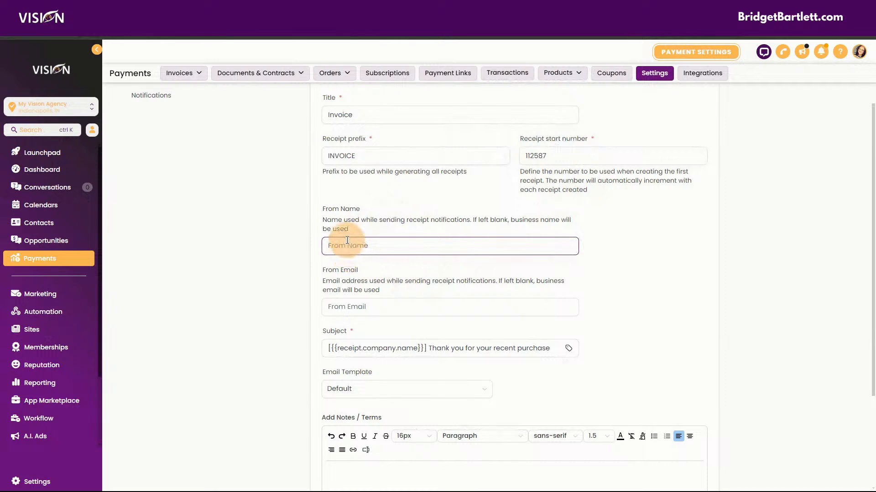
pyautogui.click(356, 309)
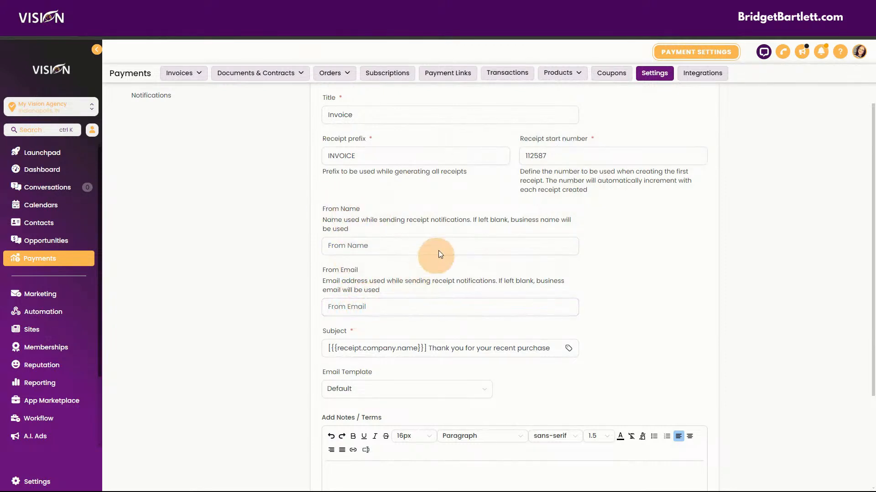
pyautogui.scroll(-2, 442, 219)
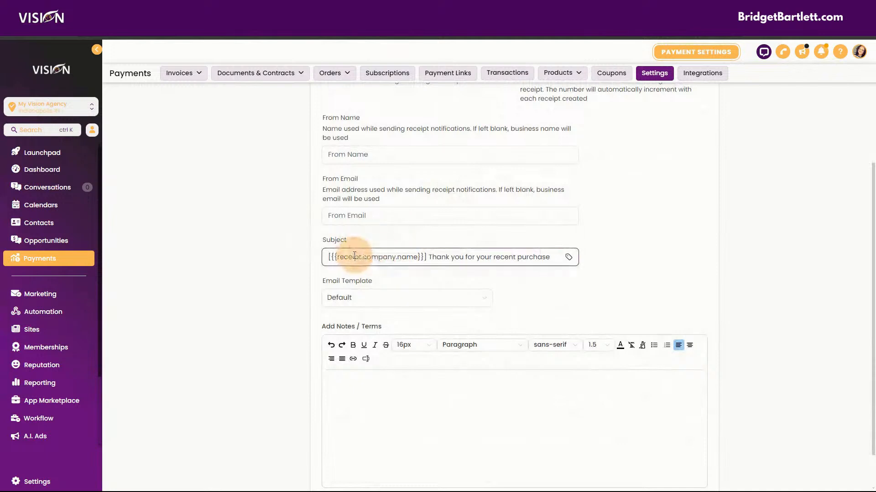
pyautogui.click(427, 258)
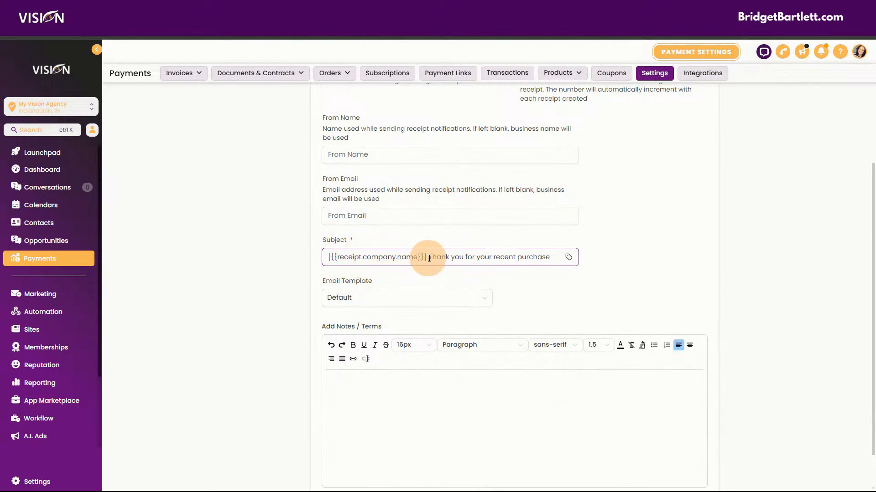
pyautogui.scroll(-1, 517, 260)
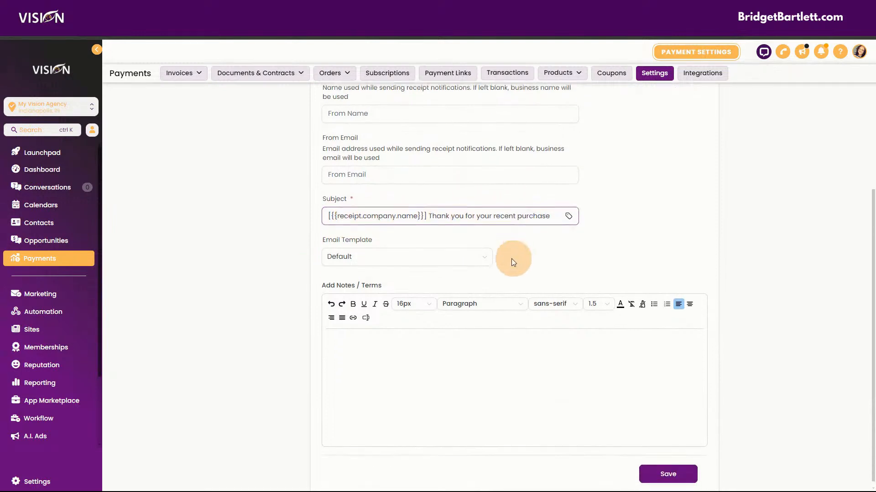
# View the email templates available for receipts, then close the list with Default kept.
pyautogui.click(332, 255)
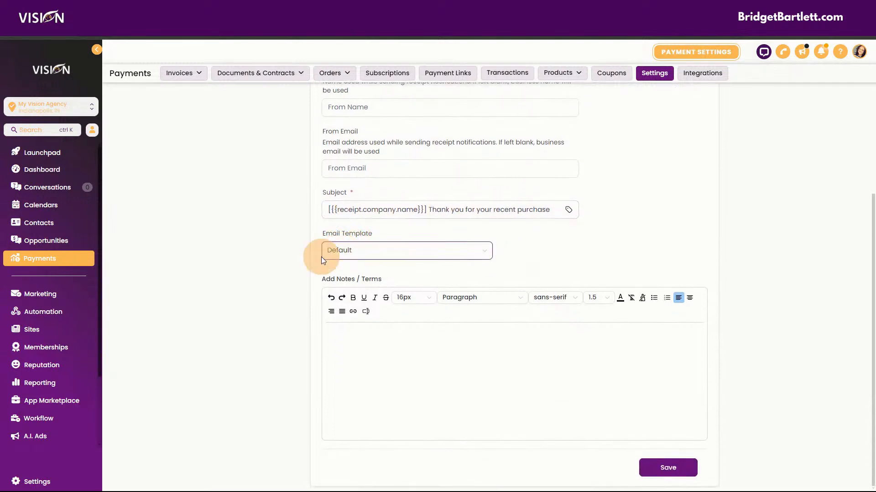
pyautogui.click(354, 250)
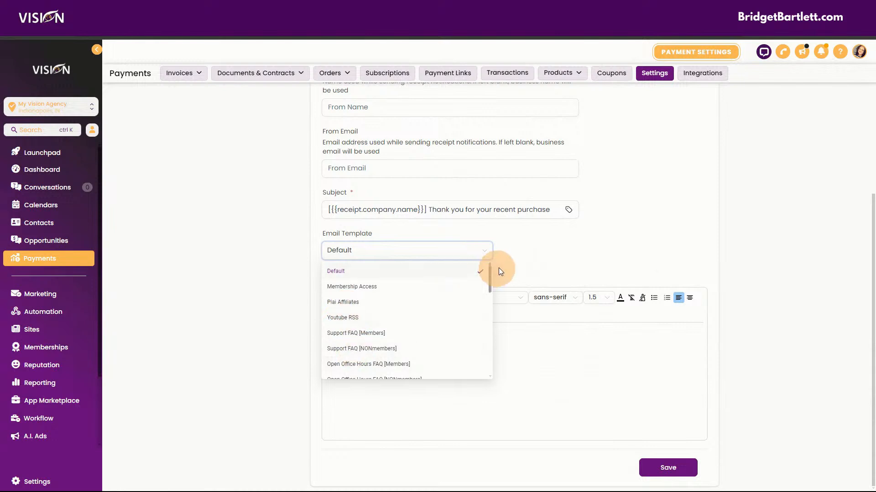
pyautogui.click(519, 242)
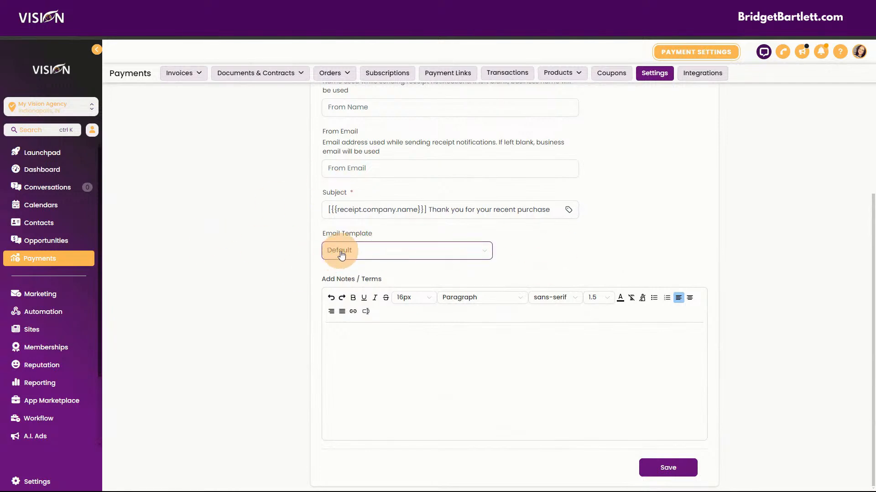
# Save the payment receipt settings and open the tax settings.
pyautogui.click(667, 468)
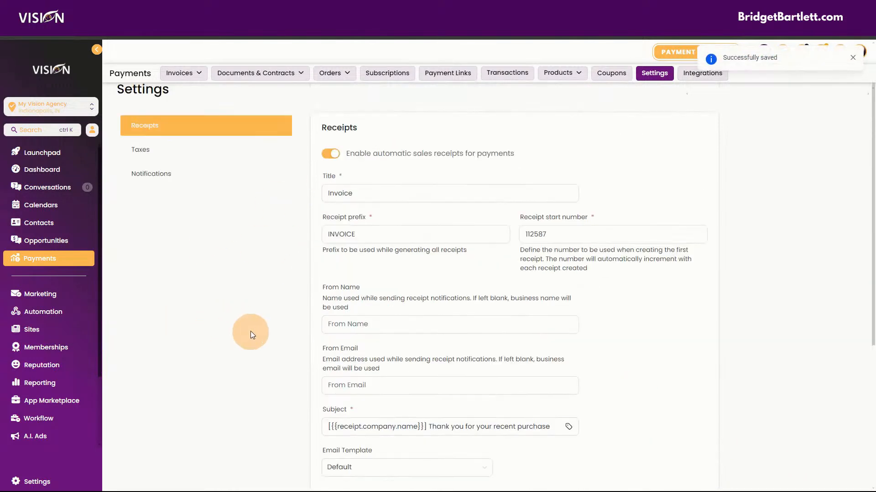
pyautogui.click(133, 158)
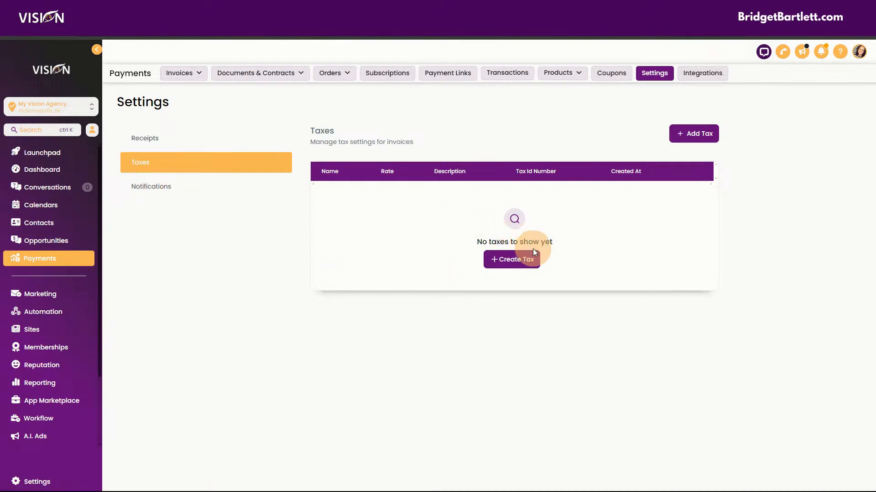
# Check the templates available for the abandoned cart notification and save it with Abandoned Cart- Ecommerce sent after 1 hour.
pyautogui.click(148, 187)
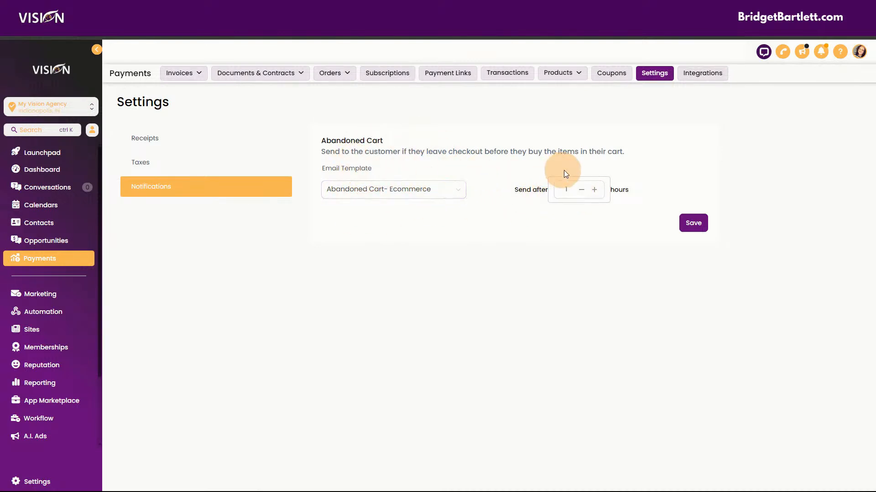
pyautogui.click(364, 194)
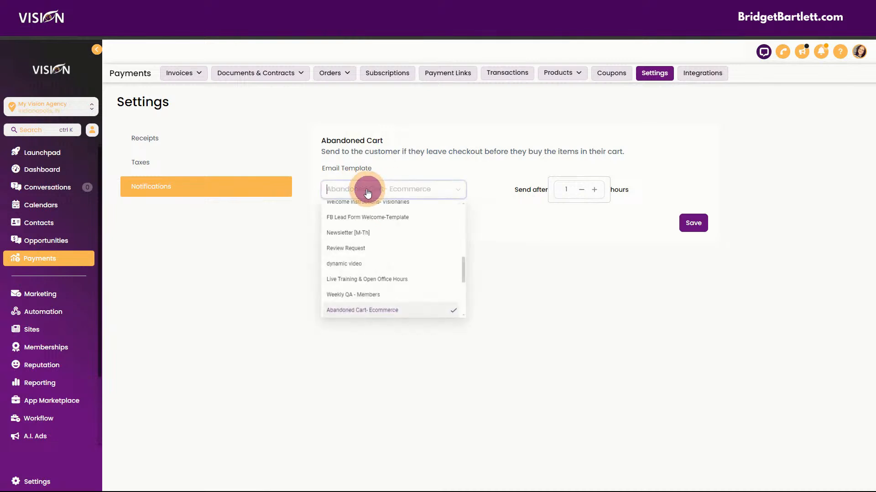
pyautogui.click(371, 157)
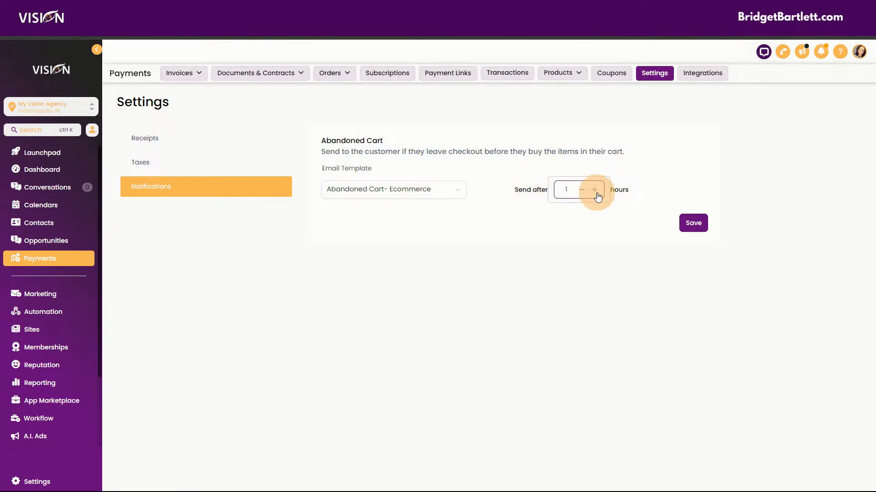
pyautogui.click(701, 226)
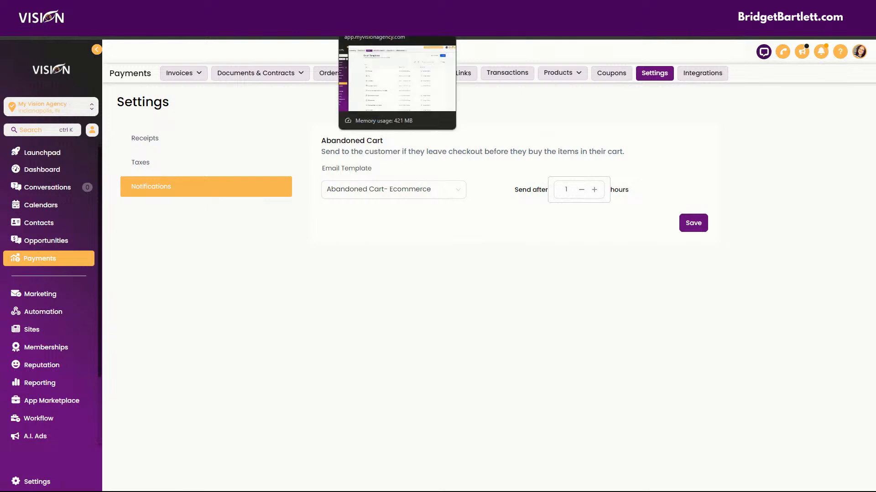
# Start a blank email template from the Marketing email templates, using the Design Editor.
pyautogui.click(397, 27)
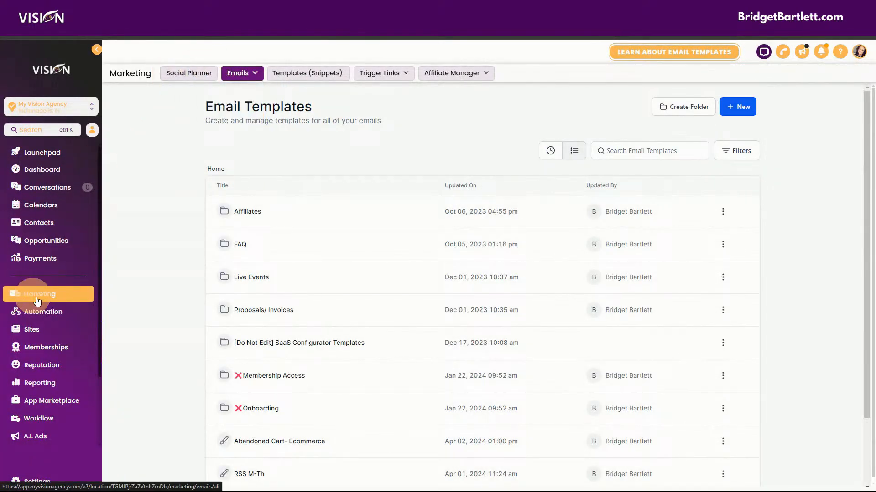
pyautogui.moveTo(249, 73)
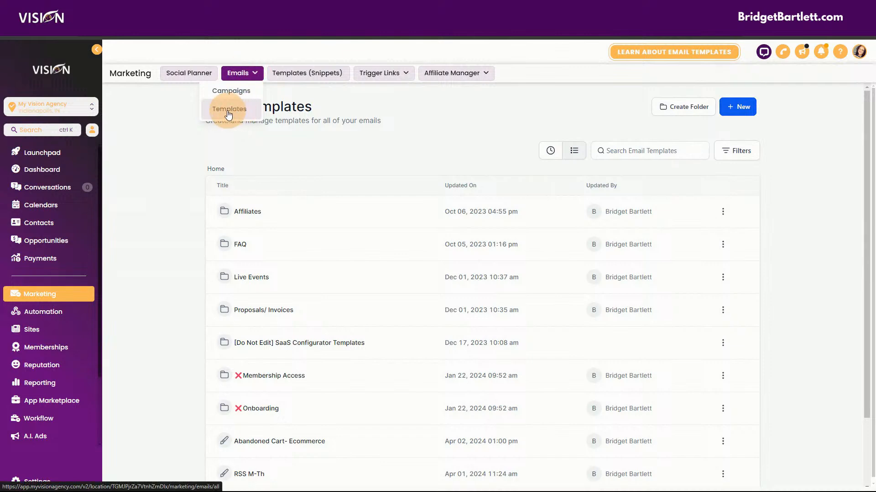
pyautogui.click(743, 107)
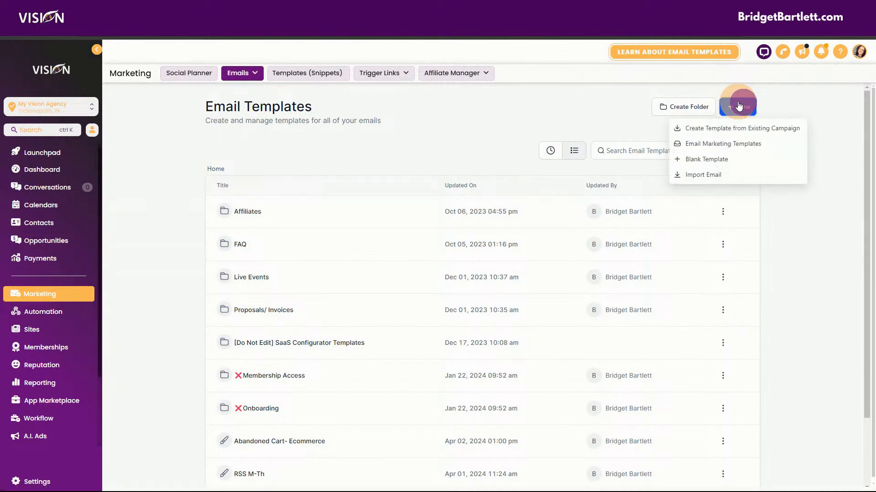
pyautogui.click(701, 161)
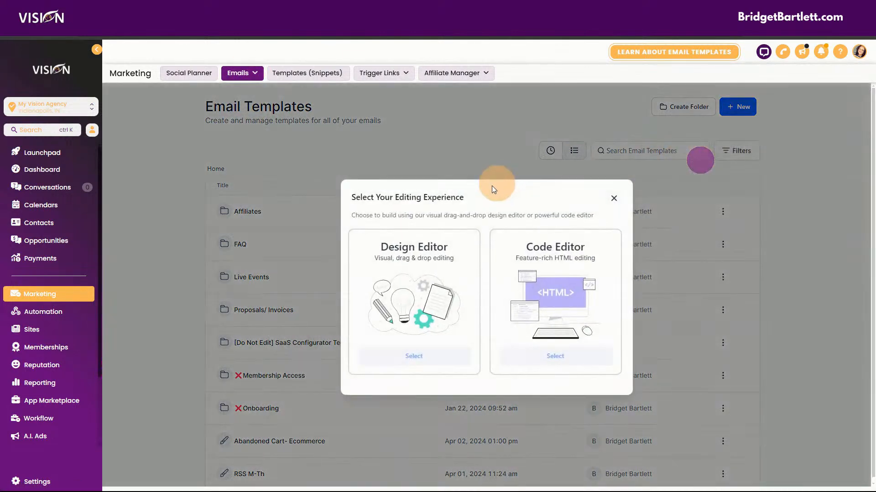
pyautogui.click(415, 355)
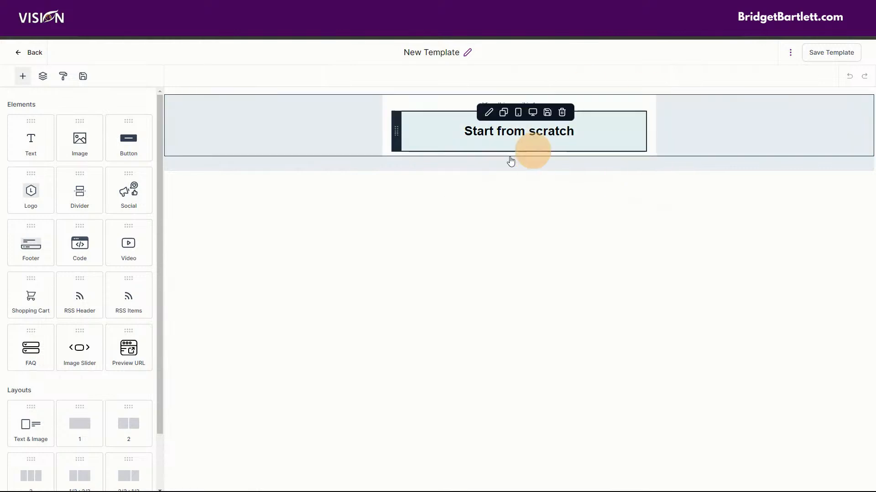
# Add an image element above the "Start from scratch" heading and fill it with email header.png from the Email Images media folder.
pyautogui.moveTo(72, 159); pyautogui.dragTo(525, 116)
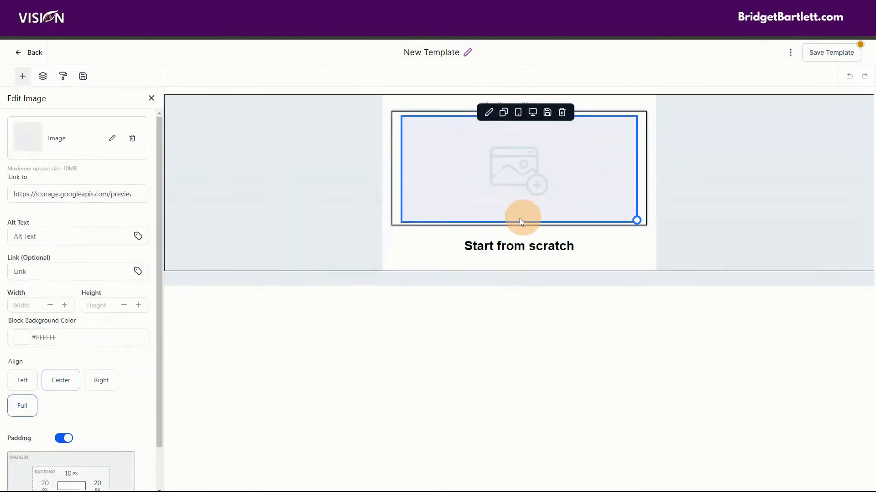
pyautogui.click(441, 191)
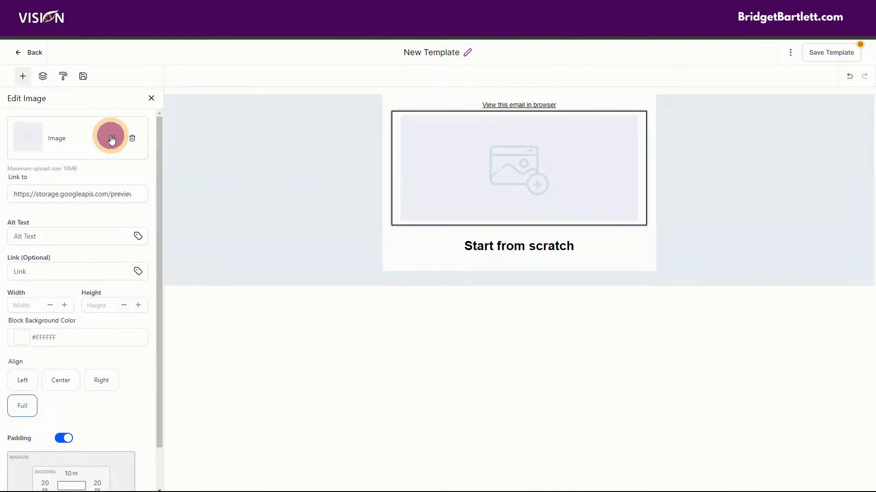
pyautogui.click(109, 142)
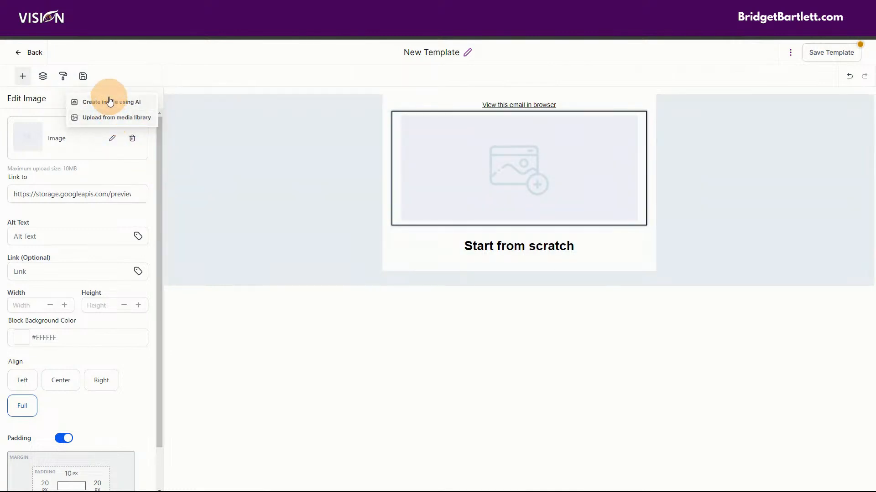
pyautogui.click(128, 120)
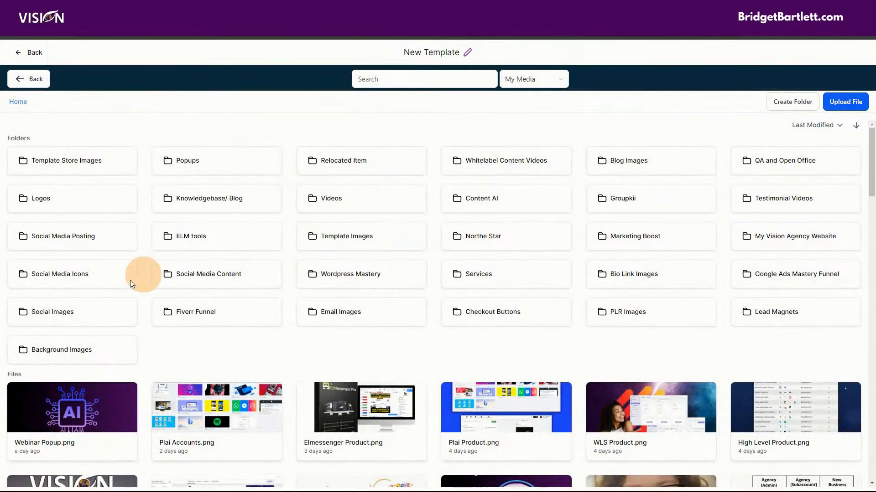
pyautogui.doubleClick(357, 322)
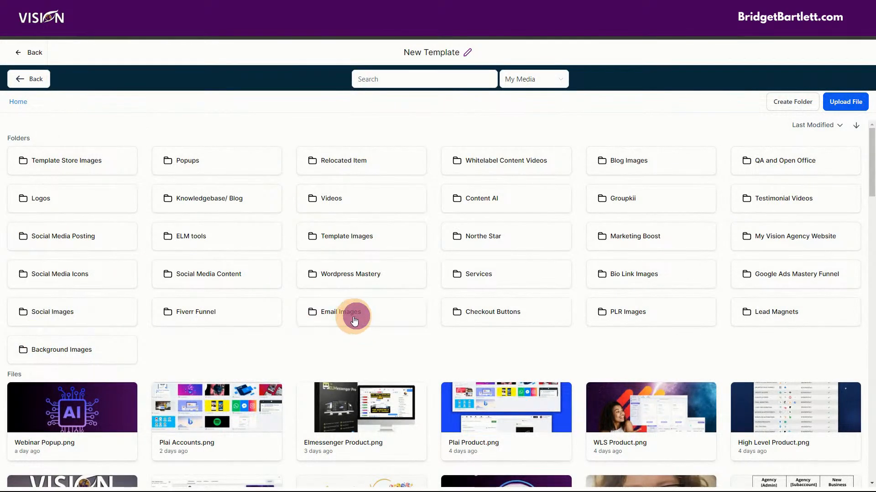
pyautogui.doubleClick(360, 318)
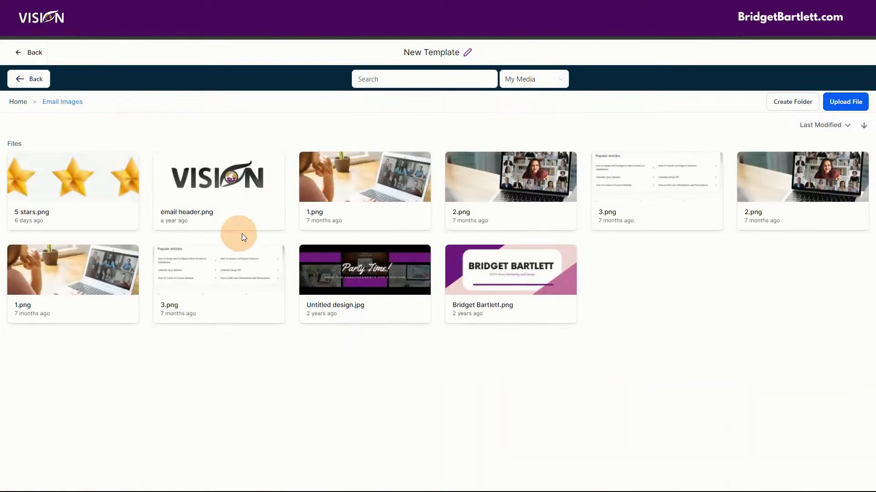
pyautogui.doubleClick(217, 188)
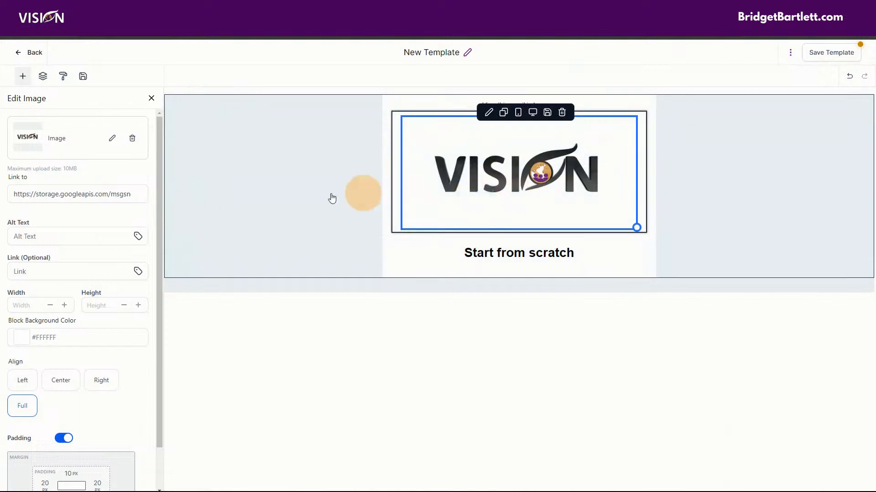
# Set the width of the header logo image to 150.
pyautogui.scroll(-1, 46, 320)
pyautogui.click(44, 257)
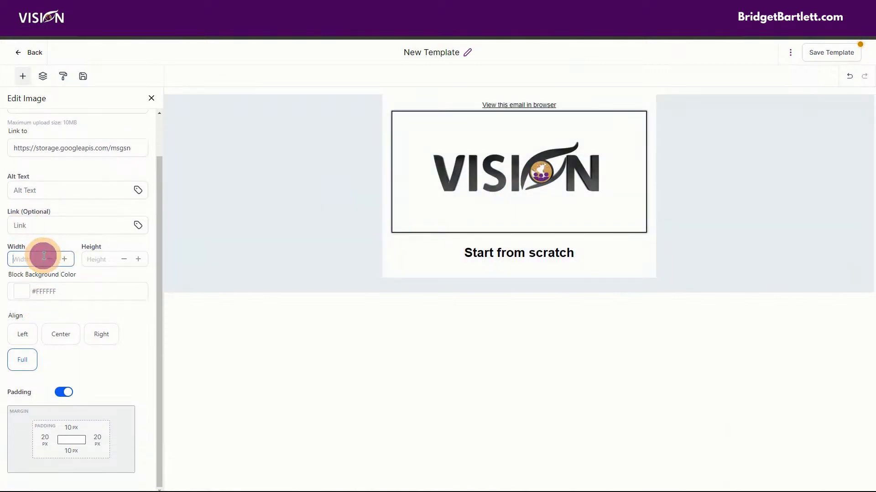
pyautogui.write('150')
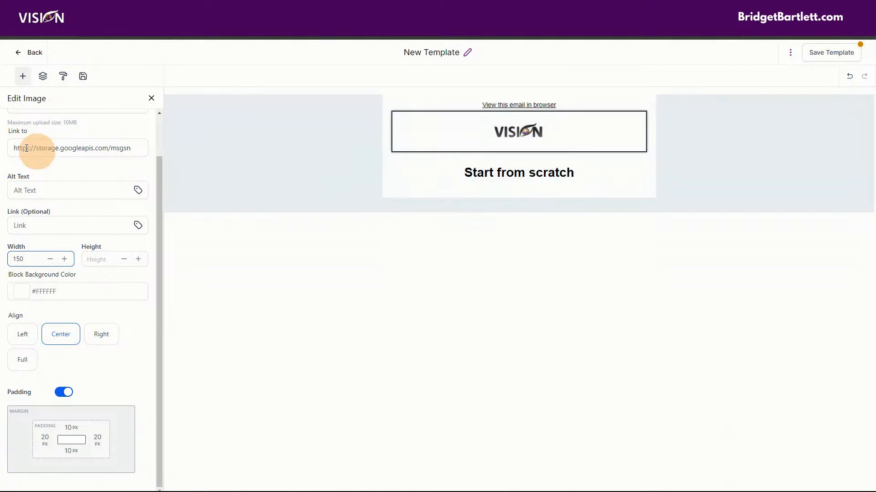
# Add a Shopping Cart element below the "Start from scratch" heading.
pyautogui.click(22, 77)
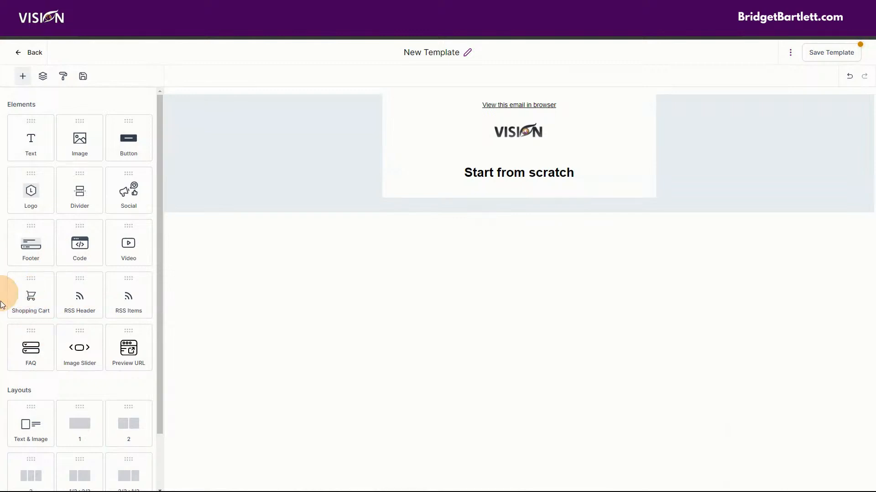
pyautogui.moveTo(37, 300); pyautogui.dragTo(573, 181)
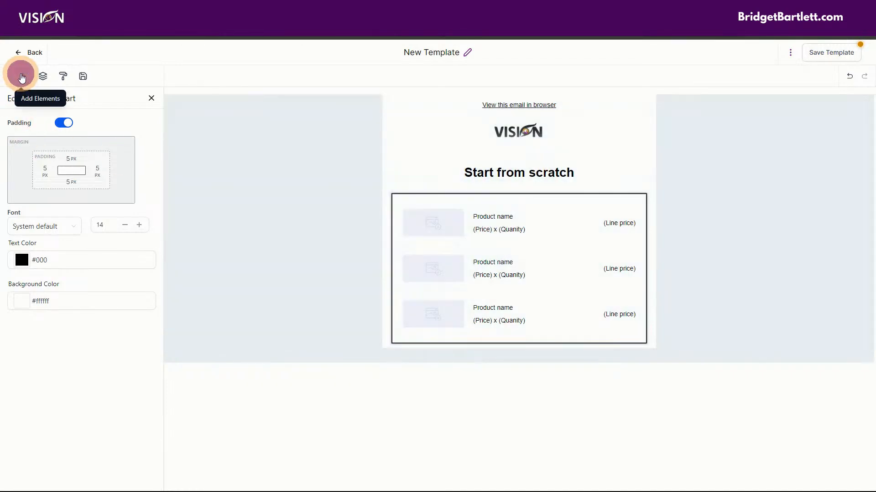
pyautogui.click(22, 76)
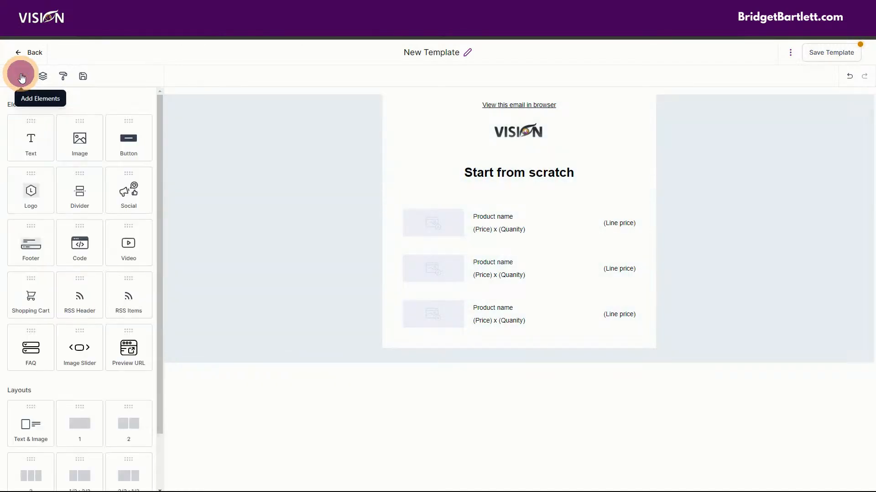
# Insert the saved social icons element directly below the shopping cart products.
pyautogui.click(83, 76)
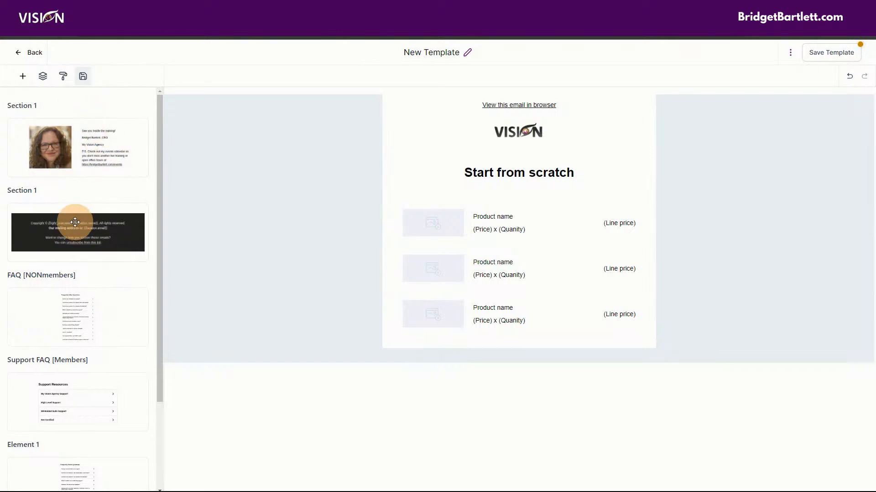
pyautogui.scroll(-3, 96, 364)
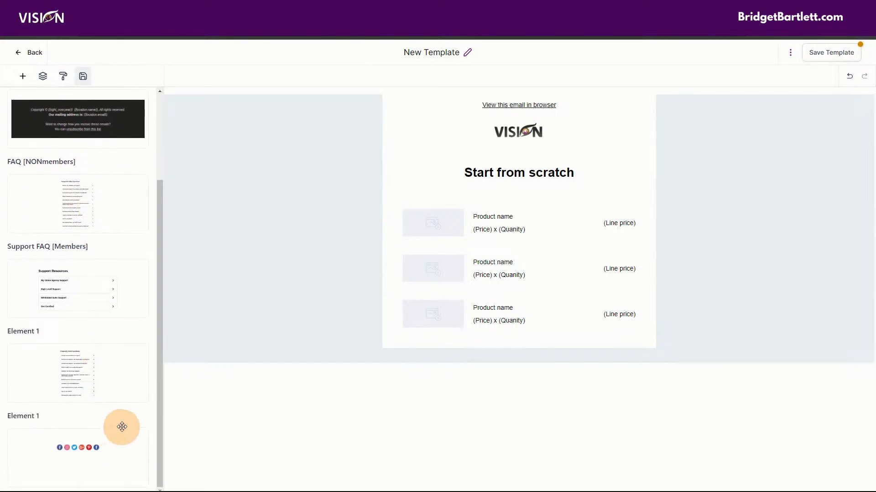
pyautogui.moveTo(82, 444); pyautogui.dragTo(553, 355)
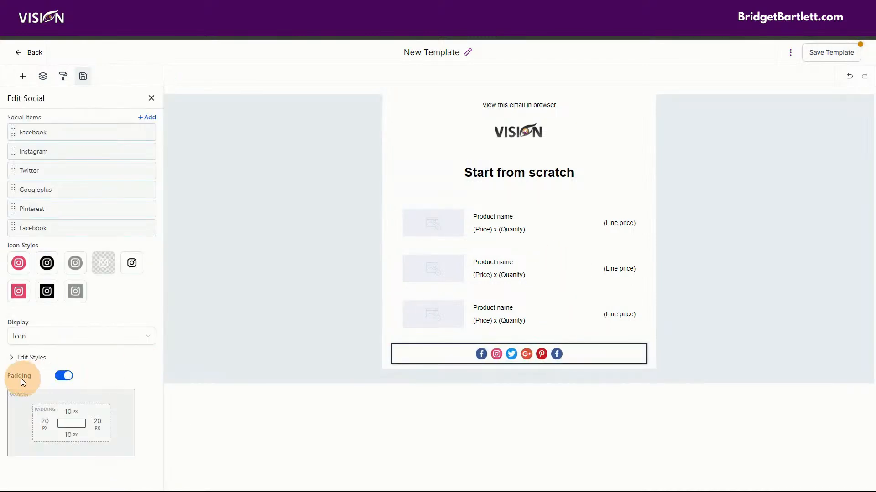
# Add the saved two-column signature section with the portrait photo as a new section below the social icons.
pyautogui.click(83, 77)
pyautogui.scroll(3, 105, 246)
pyautogui.moveTo(38, 136); pyautogui.dragTo(523, 360)
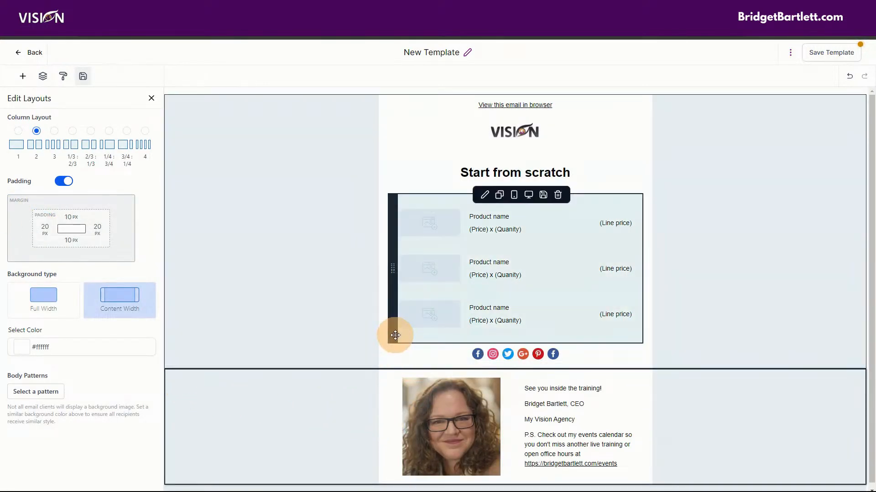
# Move the social icons beneath the signature photo and delete them there.
pyautogui.moveTo(391, 361); pyautogui.dragTo(456, 484)
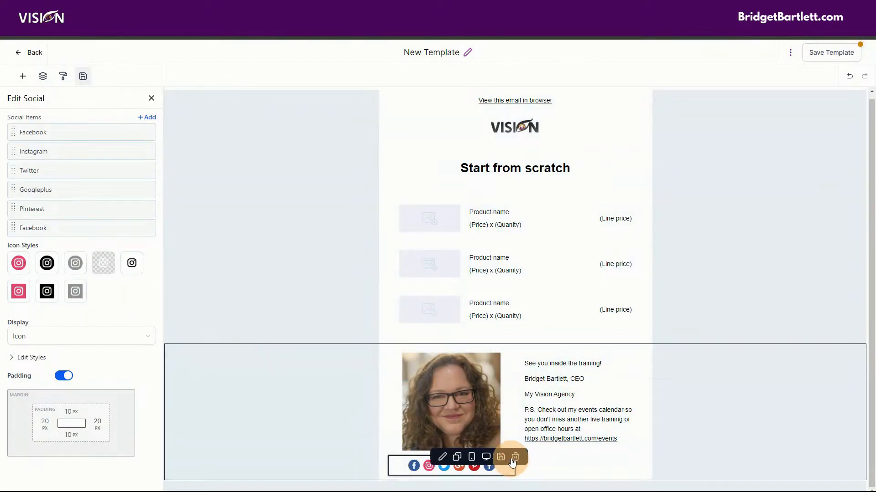
pyautogui.click(520, 461)
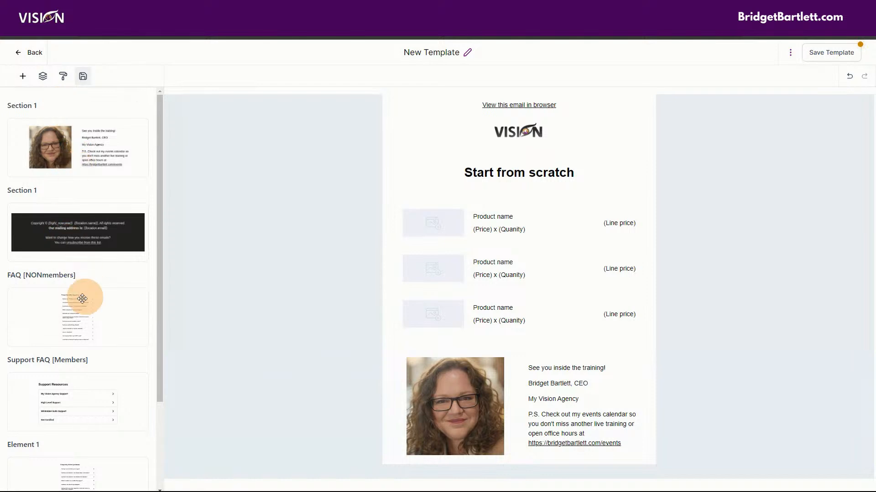
# Add the saved social icons element again between the shopping cart products and the signature section.
pyautogui.scroll(-1, 81, 407)
pyautogui.scroll(-1, 81, 406)
pyautogui.moveTo(75, 448); pyautogui.dragTo(548, 357)
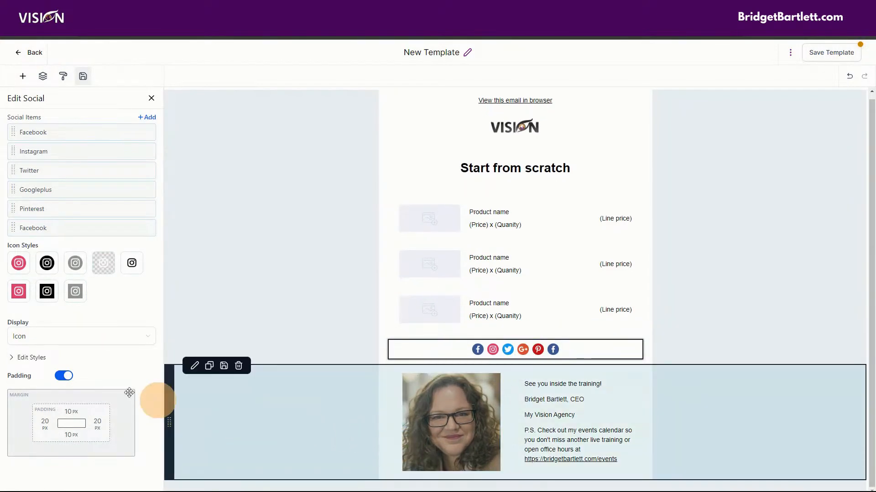
# Add the saved dark copyright and unsubscribe footer section below the signature section.
pyautogui.click(83, 76)
pyautogui.moveTo(52, 114); pyautogui.dragTo(528, 434)
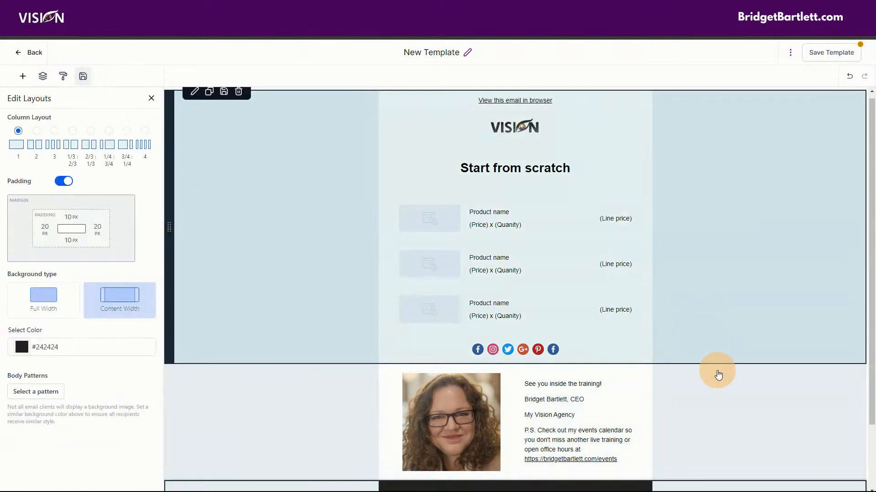
pyautogui.scroll(-2, 729, 372)
# Replace the "Start from scratch" heading text with "You left these items in your cart...".
pyautogui.scroll(2, 527, 427)
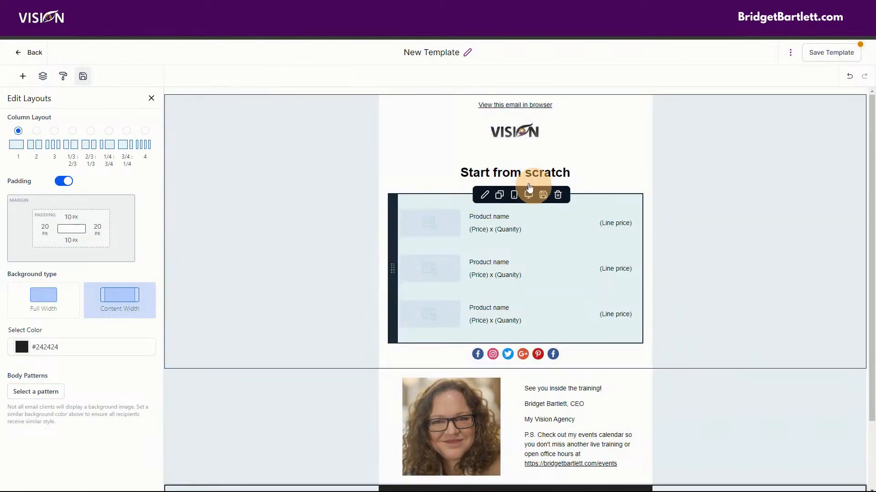
pyautogui.moveTo(572, 172); pyautogui.dragTo(458, 197)
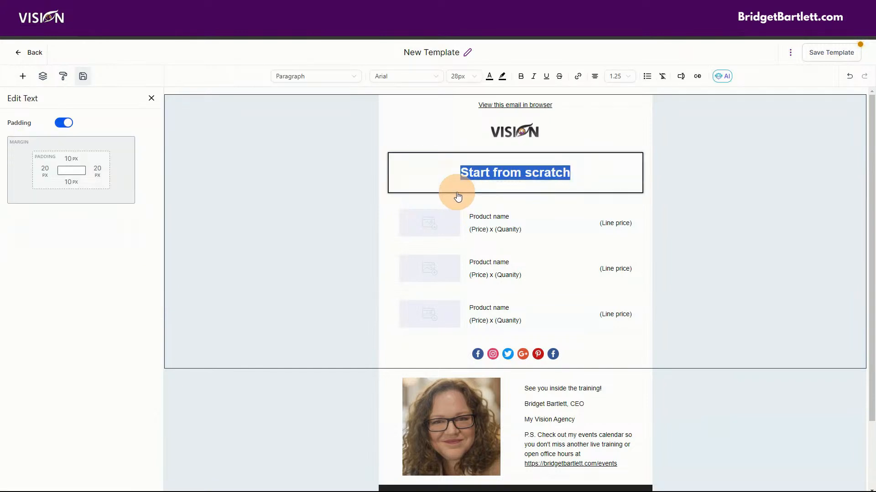
pyautogui.write('You left these ite')
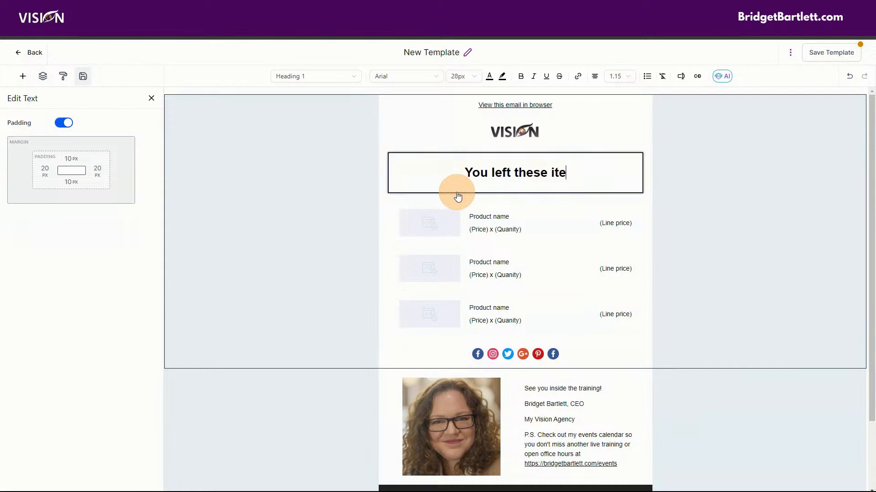
pyautogui.write('ms in your car')
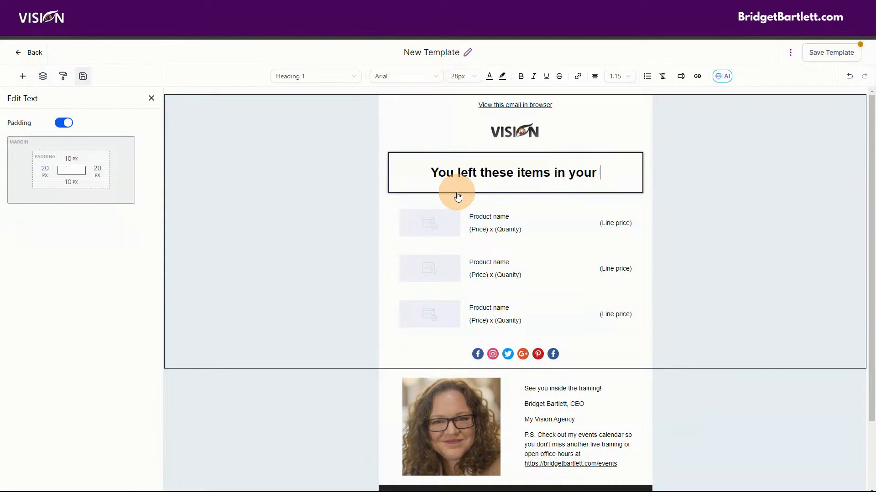
pyautogui.write('t...')
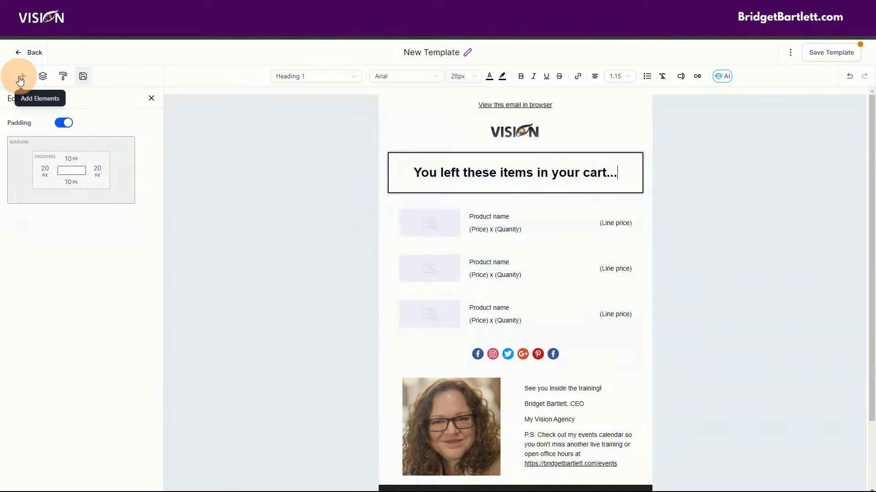
# Add a button element between the heading and the shopping cart products.
pyautogui.click(18, 78)
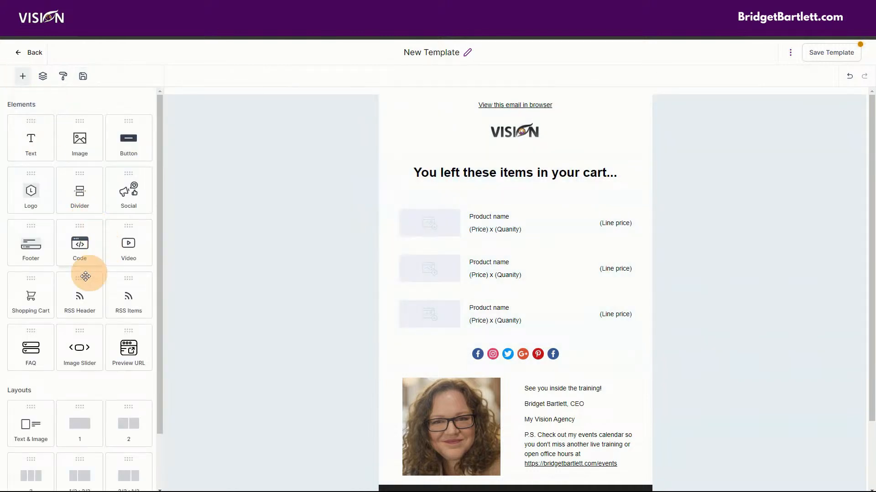
pyautogui.scroll(-2, 110, 390)
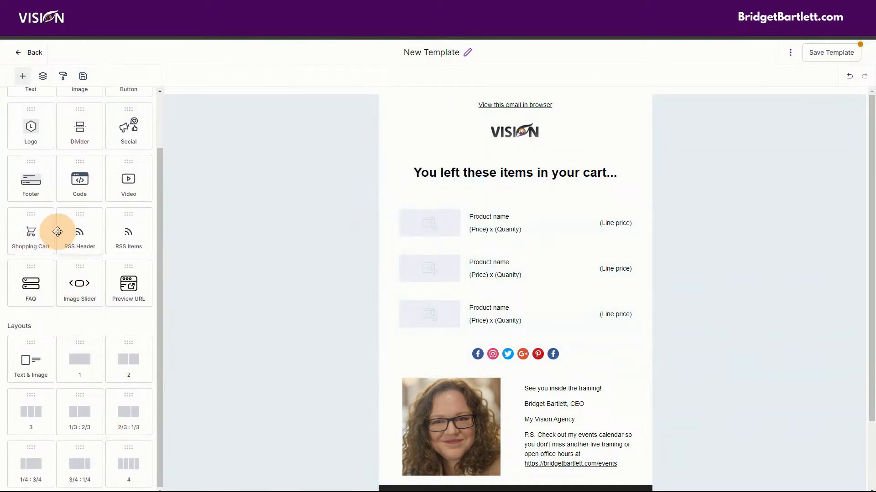
pyautogui.scroll(2, 57, 232)
pyautogui.moveTo(129, 138); pyautogui.dragTo(503, 216)
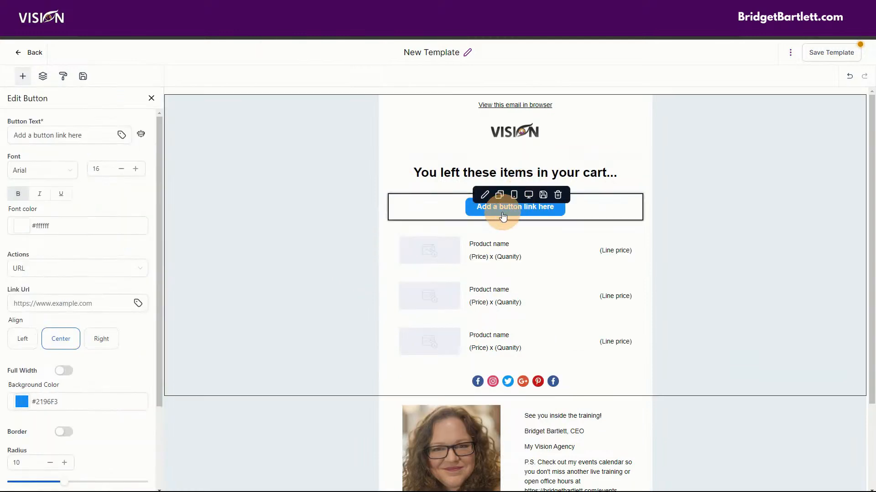
pyautogui.click(463, 208)
pyautogui.scroll(-3, 54, 281)
pyautogui.scroll(3, 82, 345)
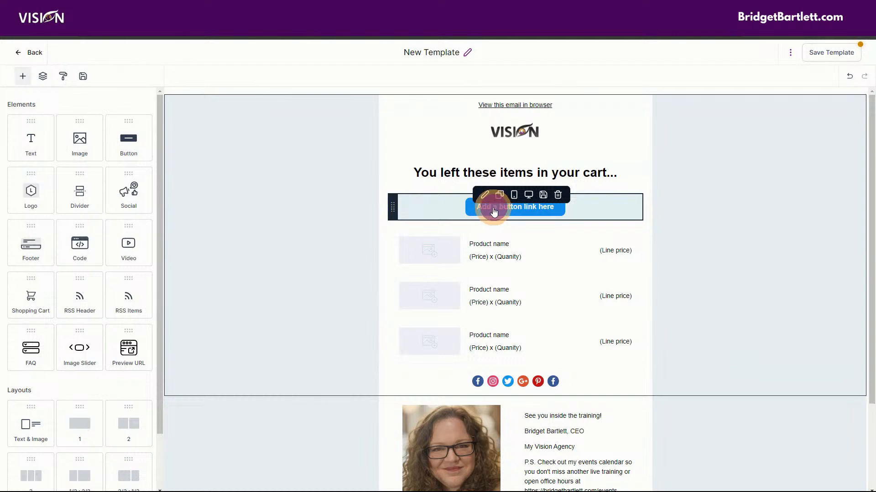
# Set the new button's text to "View Your Cart".
pyautogui.click(477, 211)
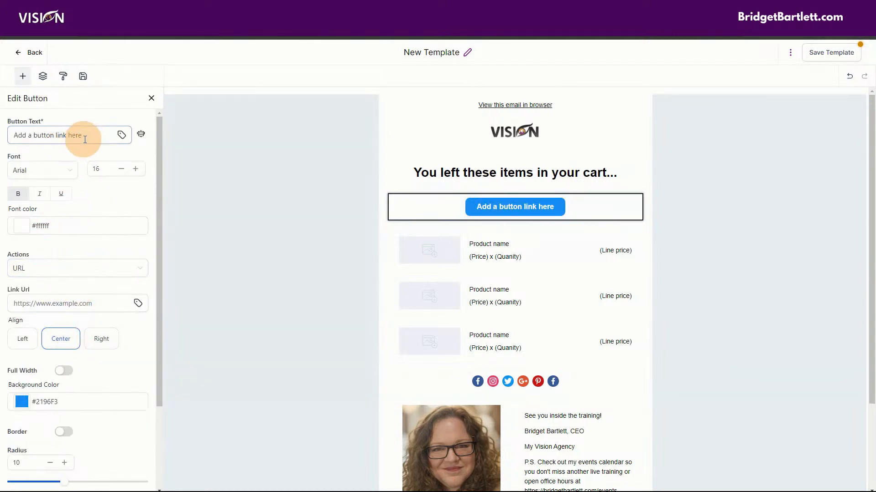
pyautogui.moveTo(90, 134); pyautogui.dragTo(2, 158)
pyautogui.write('View Your Cart')
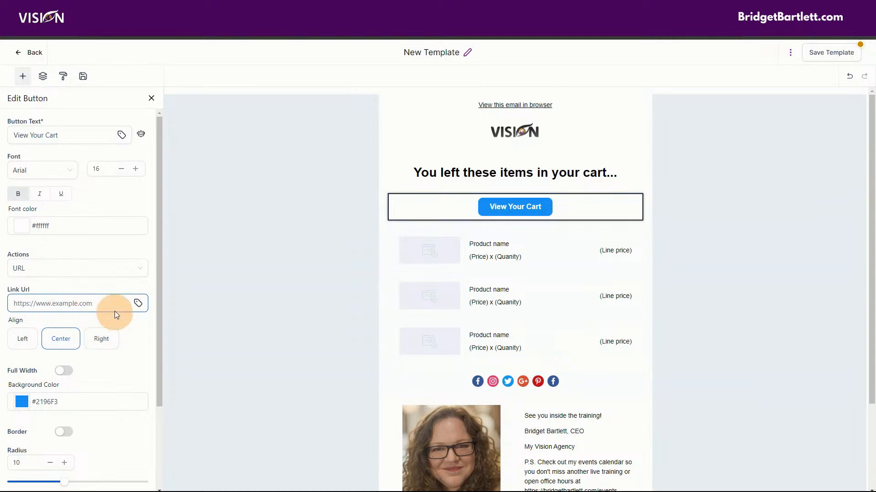
# Link the View Your Cart button to the Ecommerce custom value Checkout page Url and save the template.
pyautogui.click(138, 304)
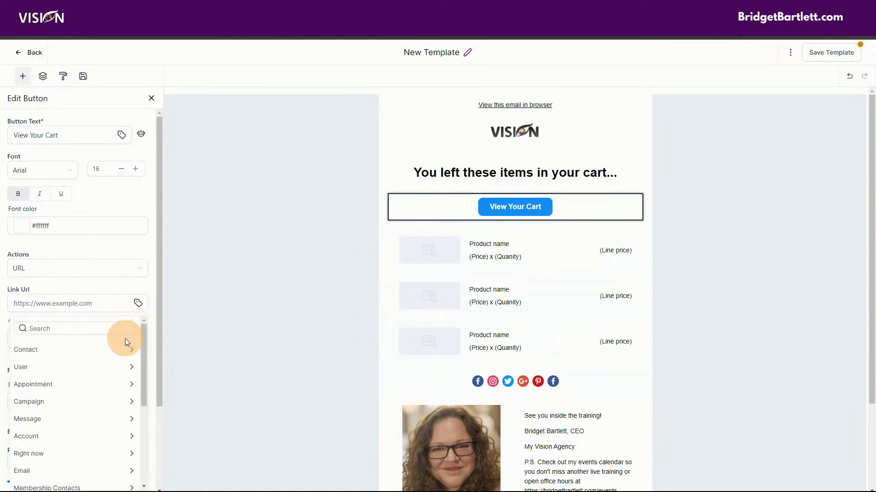
pyautogui.scroll(-2, 117, 360)
pyautogui.scroll(-5, 117, 345)
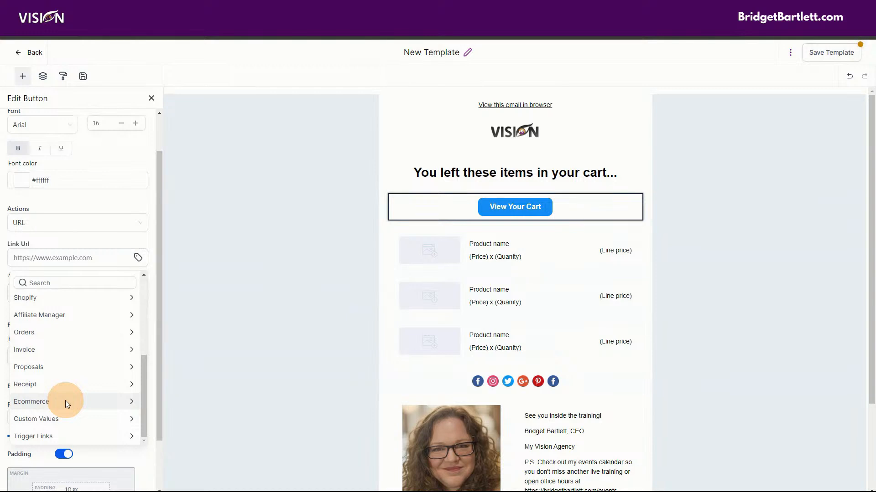
pyautogui.click(46, 402)
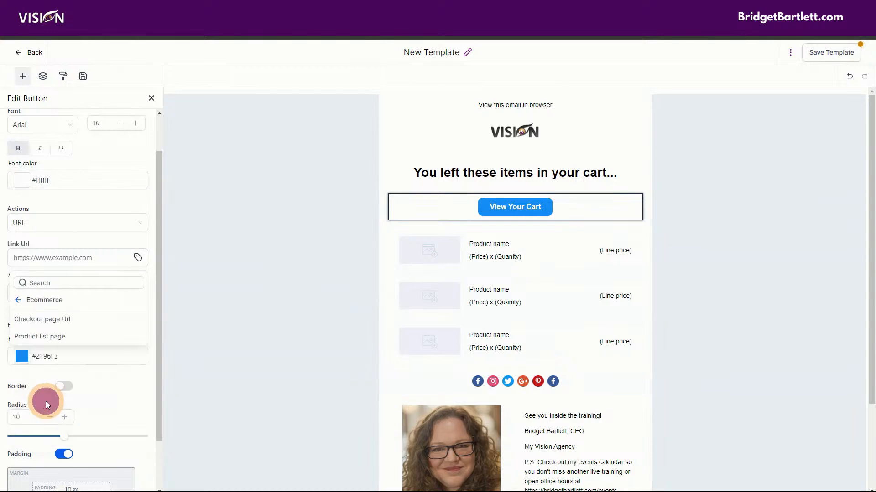
pyautogui.click(44, 321)
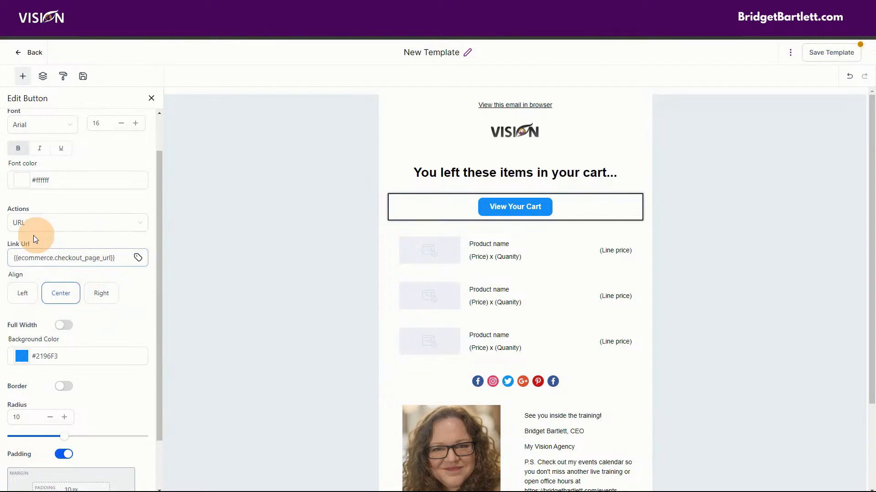
pyautogui.click(828, 49)
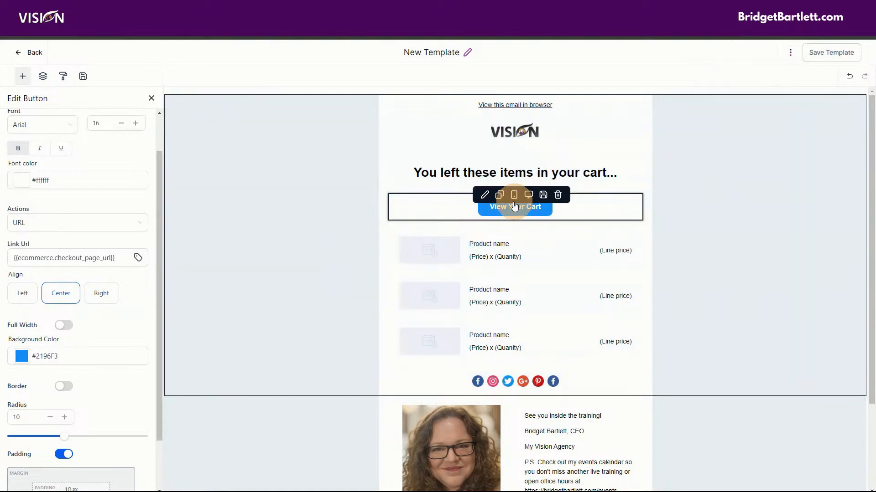
# Duplicate the View Your Cart button and copy the duplicate's background color code, #2196F3.
pyautogui.click(499, 195)
pyautogui.click(447, 238)
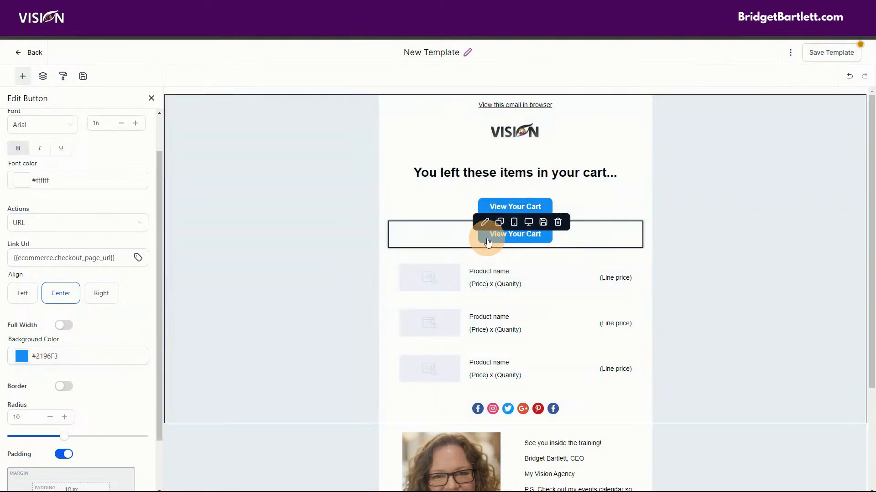
pyautogui.click(83, 359)
pyautogui.moveTo(83, 361); pyautogui.dragTo(28, 363)
pyautogui.hotkey('ctrl', 'c')
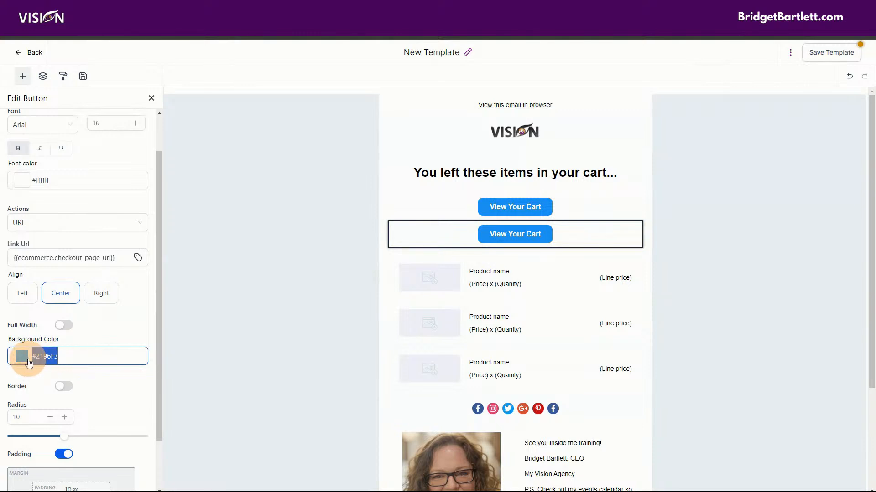
pyautogui.click(422, 239)
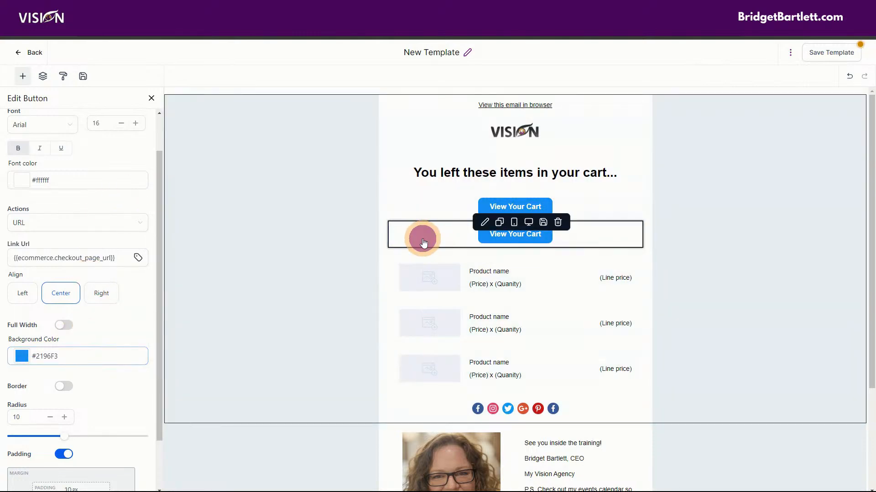
pyautogui.click(431, 234)
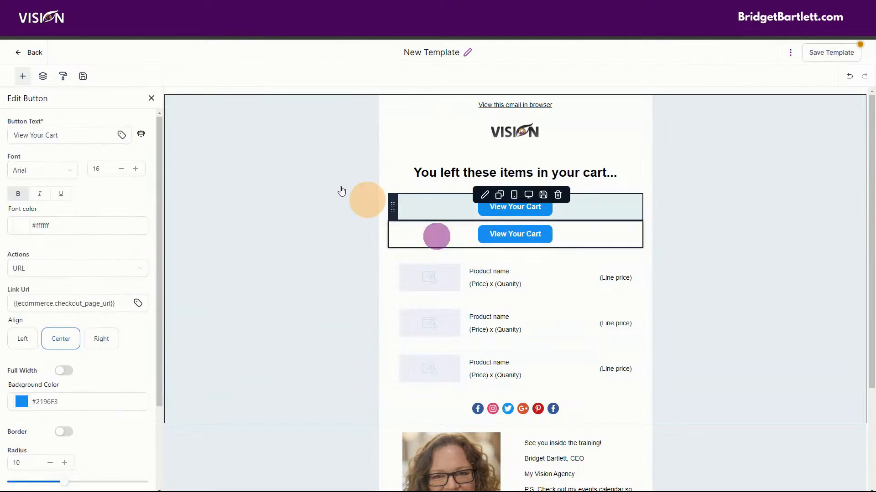
# Set the template-wide button font color to the copied hex value #2196F3 in the appearance settings.
pyautogui.click(64, 78)
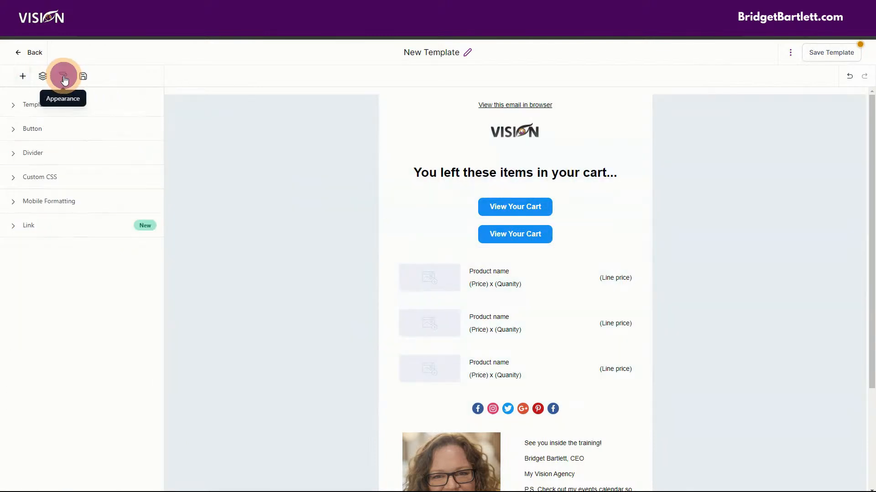
pyautogui.click(45, 130)
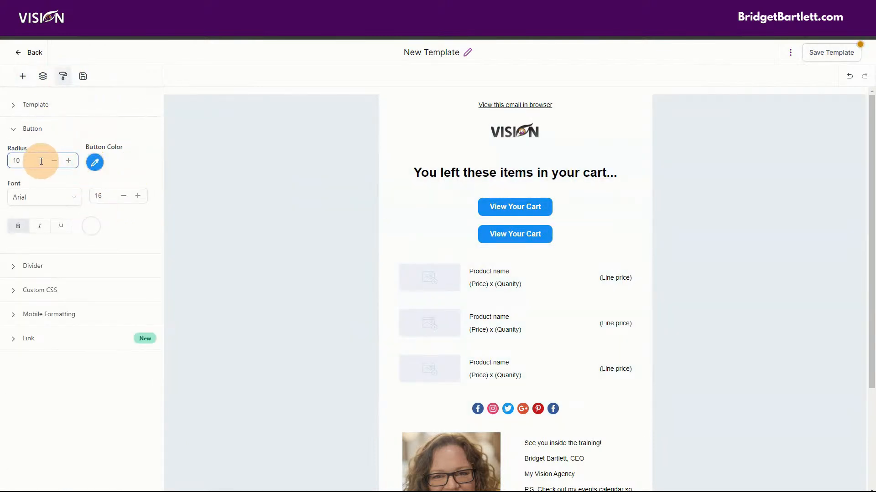
pyautogui.click(88, 232)
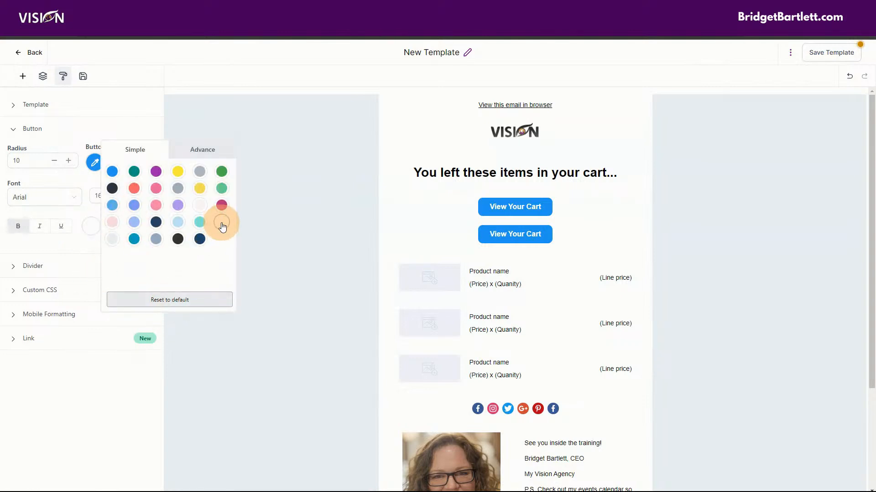
pyautogui.click(199, 150)
pyautogui.moveTo(173, 258); pyautogui.dragTo(139, 265)
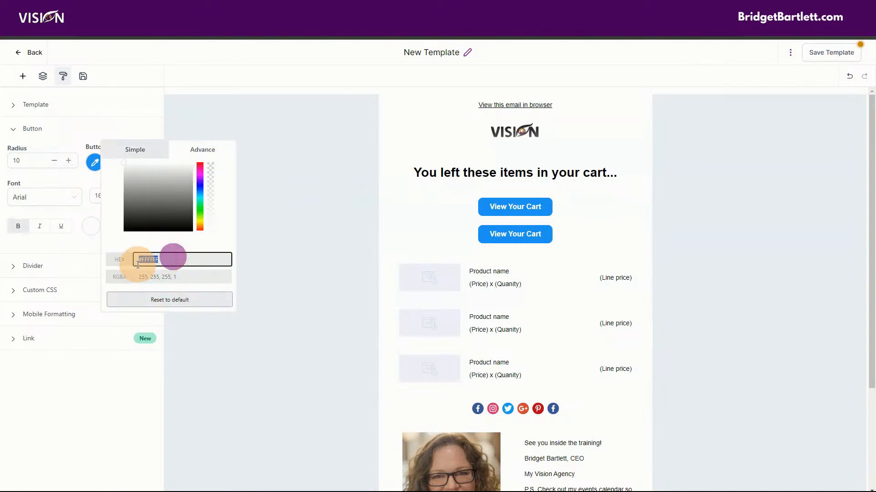
pyautogui.hotkey('ctrl', 'v')
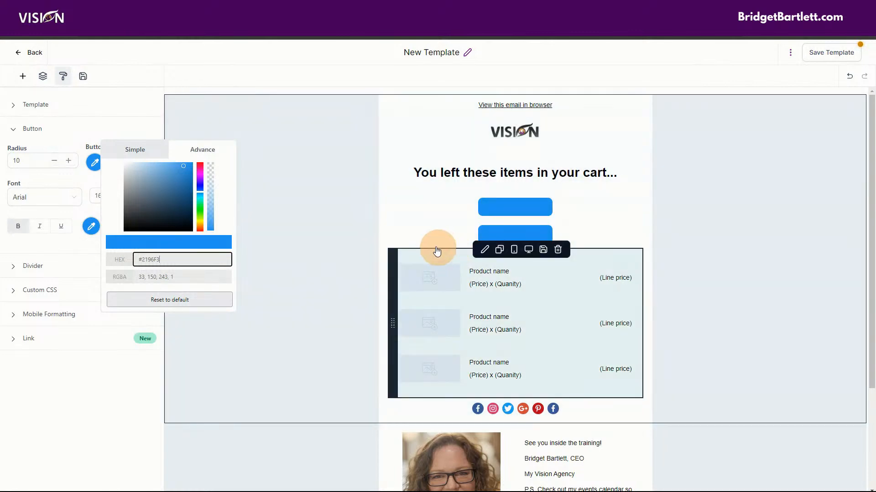
# Set the lower View Your Cart button's background color to white (#FFFFFF).
pyautogui.click(424, 234)
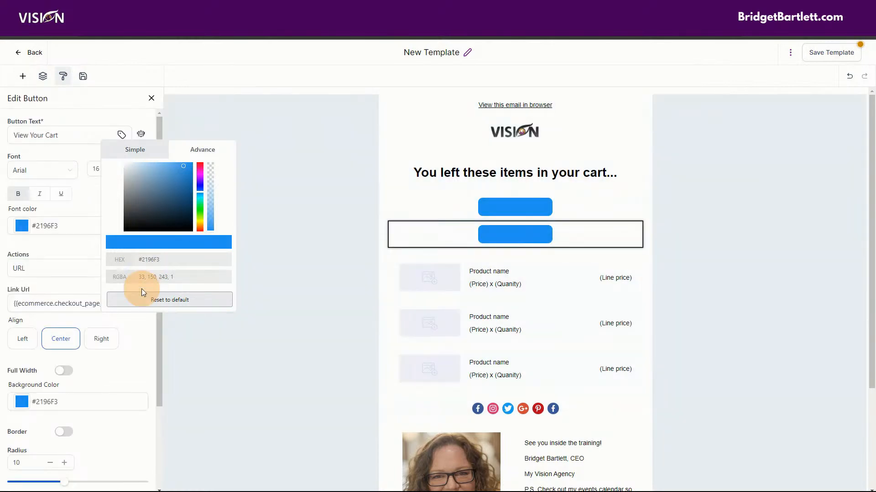
pyautogui.click(82, 405)
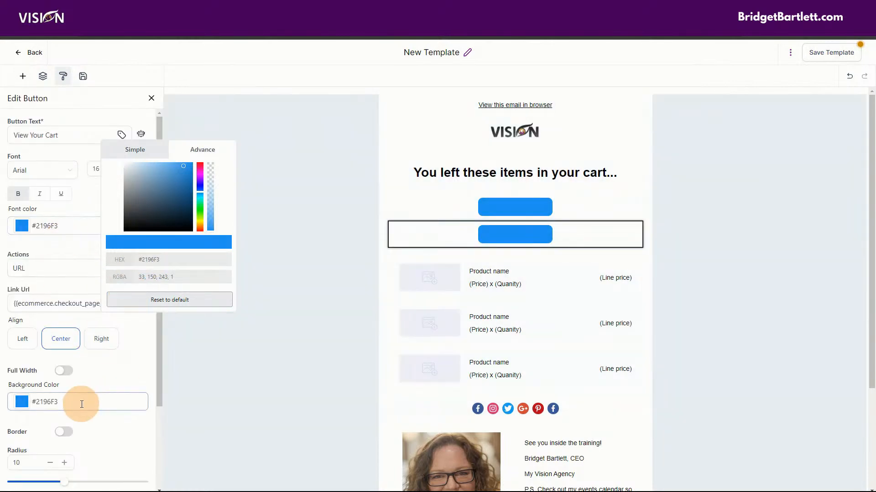
pyautogui.click(21, 402)
pyautogui.moveTo(29, 241); pyautogui.dragTo(1, 220)
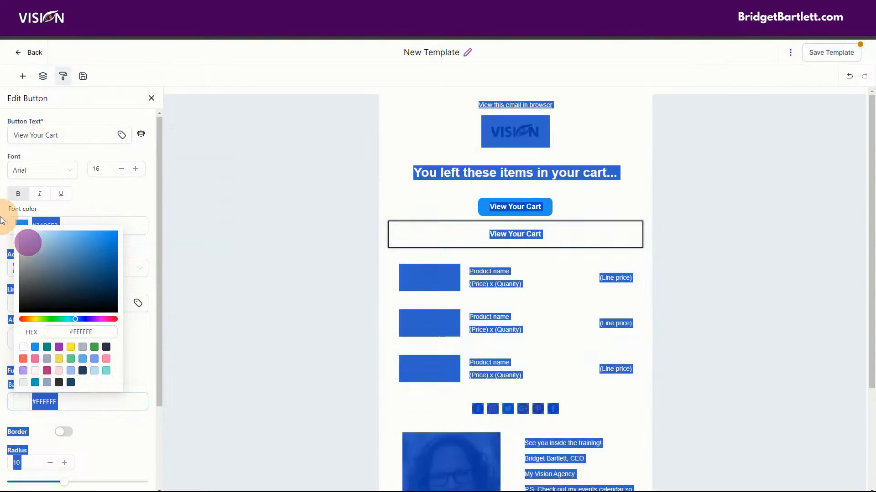
pyautogui.click(112, 200)
pyautogui.click(561, 238)
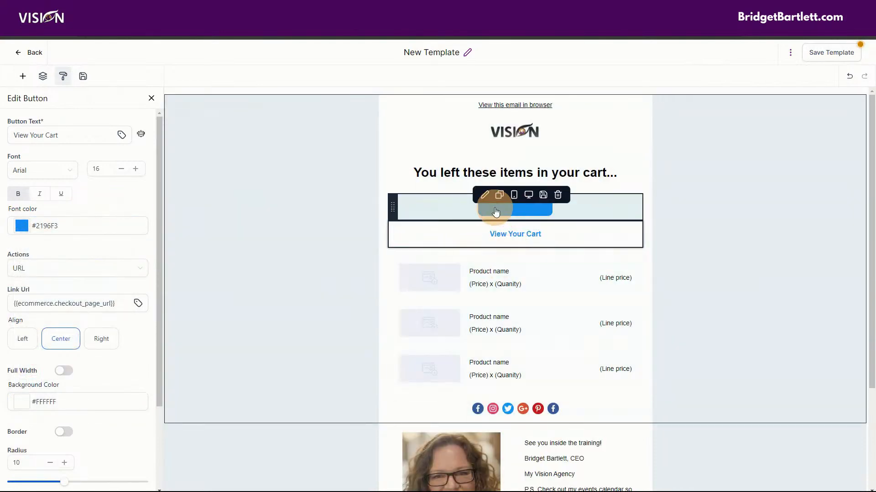
# Set the upper View Your Cart button's font color to white (#FFFFFFFF).
pyautogui.click(481, 213)
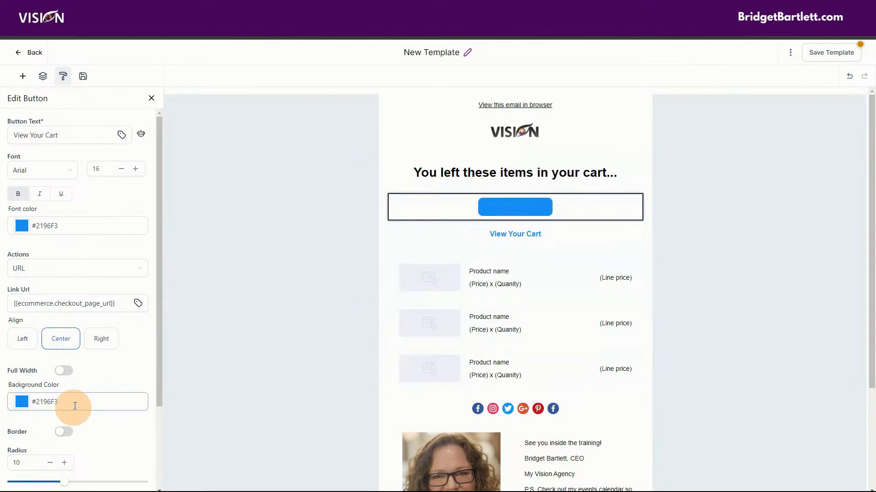
pyautogui.click(21, 228)
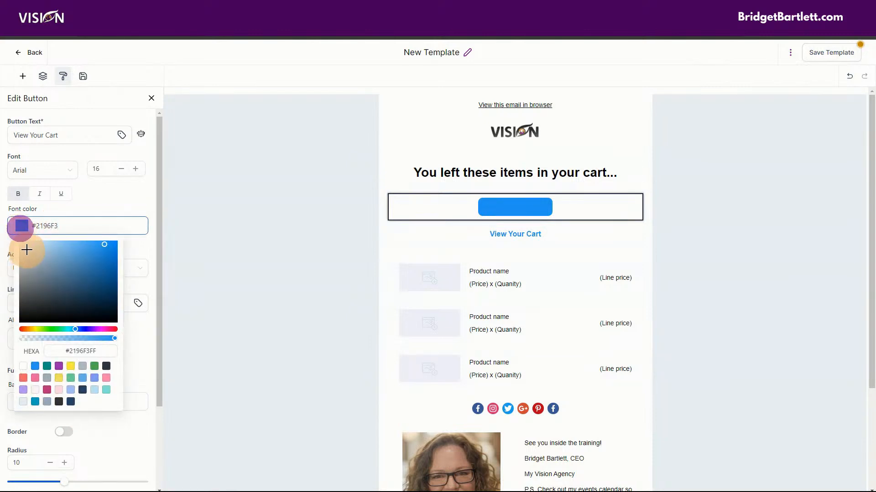
pyautogui.moveTo(25, 249); pyautogui.dragTo(12, 237)
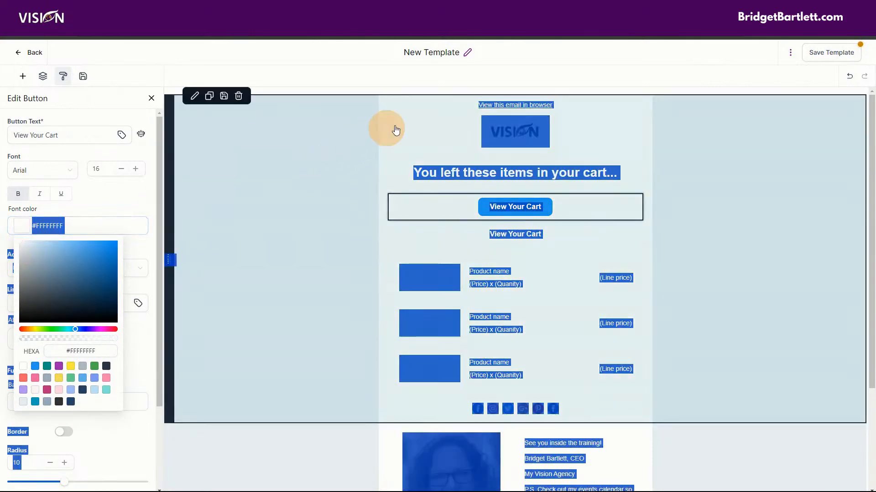
pyautogui.click(415, 118)
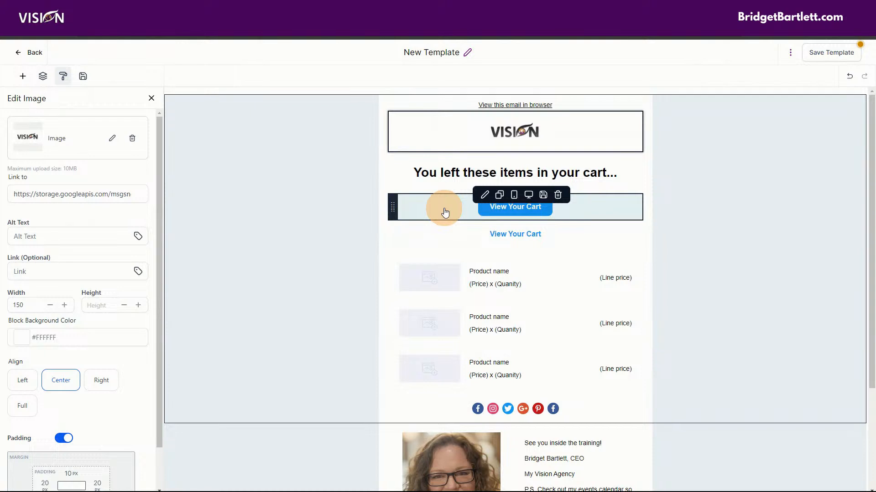
# Change the lower button's text to "or Visit our Shop".
pyautogui.click(452, 233)
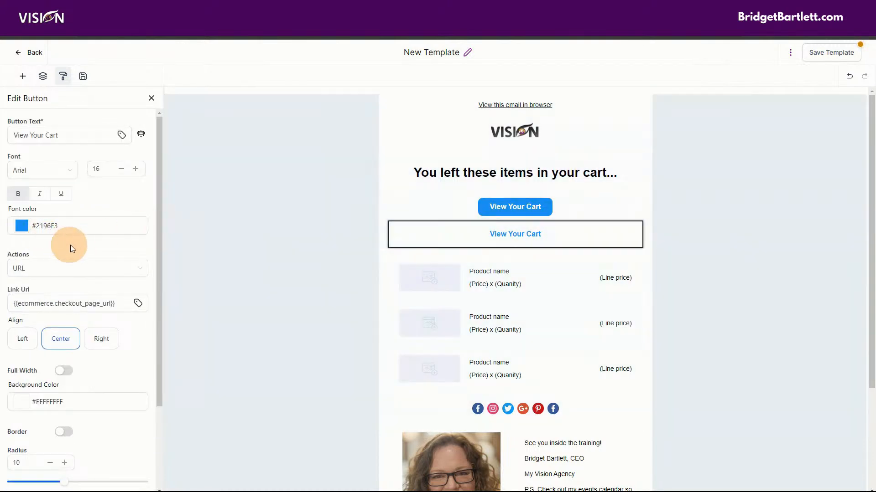
pyautogui.moveTo(74, 136); pyautogui.dragTo(20, 134)
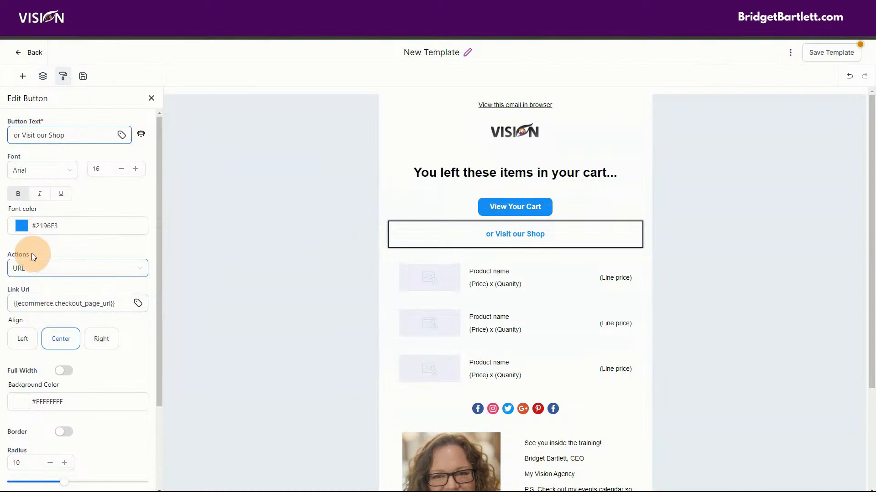
# Replace the "or Visit our Shop" button's link URL with the ecommerce product list page URL custom value.
pyautogui.moveTo(116, 304); pyautogui.dragTo(5, 312)
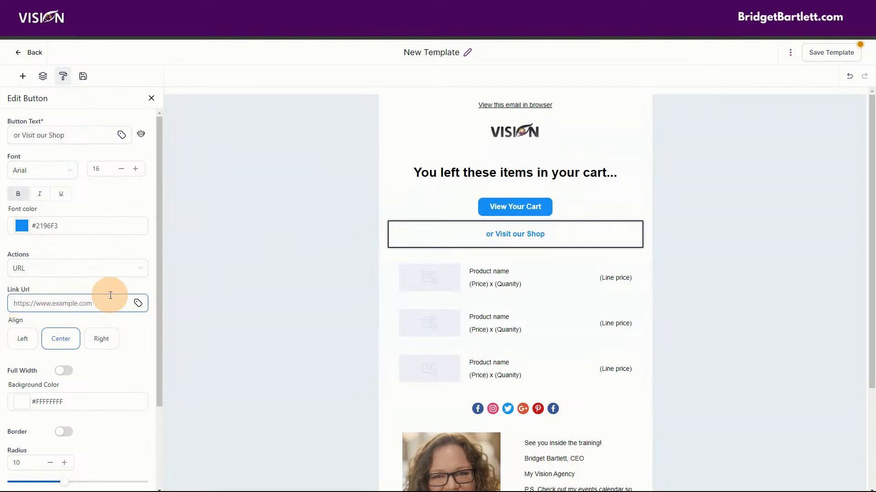
pyautogui.click(137, 305)
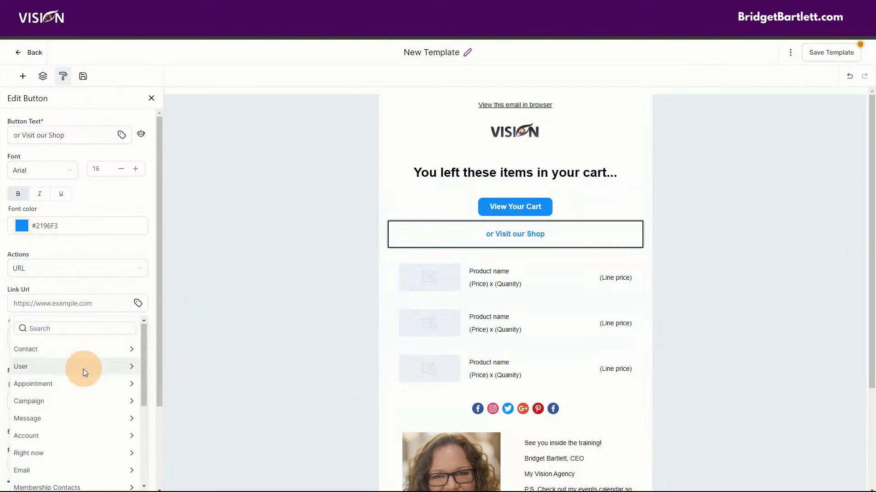
pyautogui.scroll(-5, 68, 388)
pyautogui.click(42, 446)
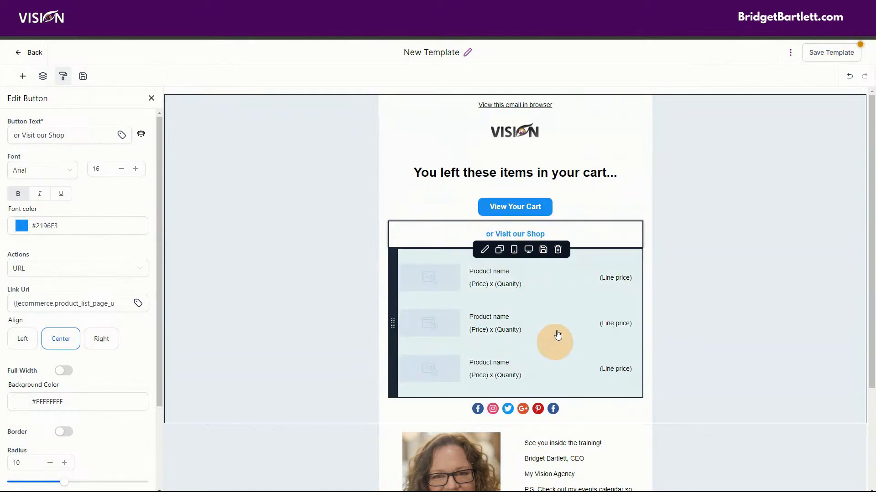
# Check the email layout down to the footer, save the template and dismiss the notification.
pyautogui.scroll(-1, 451, 343)
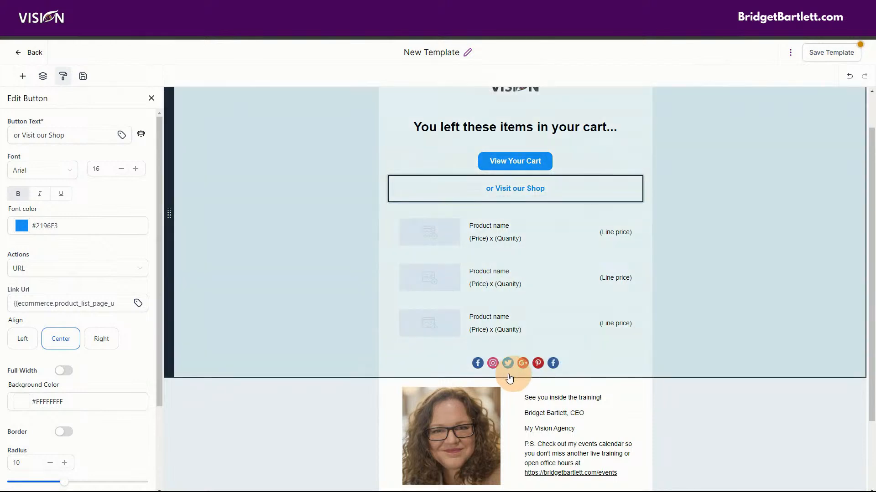
pyautogui.scroll(-1, 424, 365)
pyautogui.scroll(-1, 428, 361)
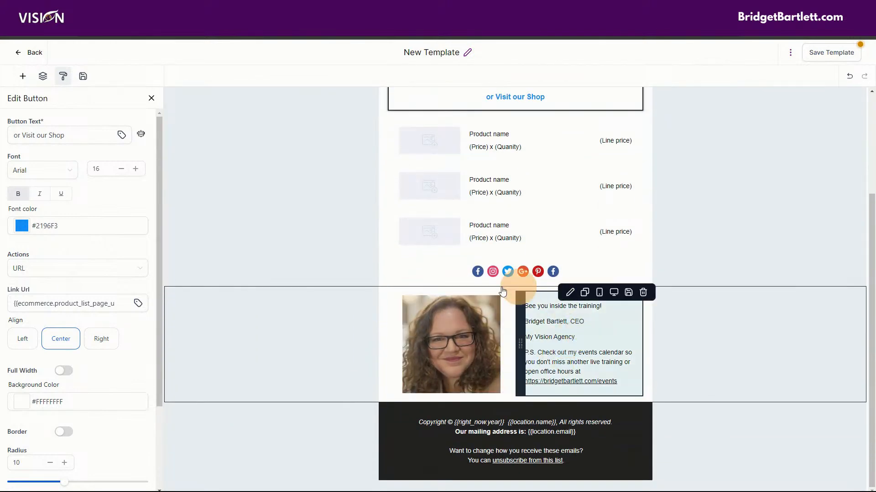
pyautogui.click(828, 52)
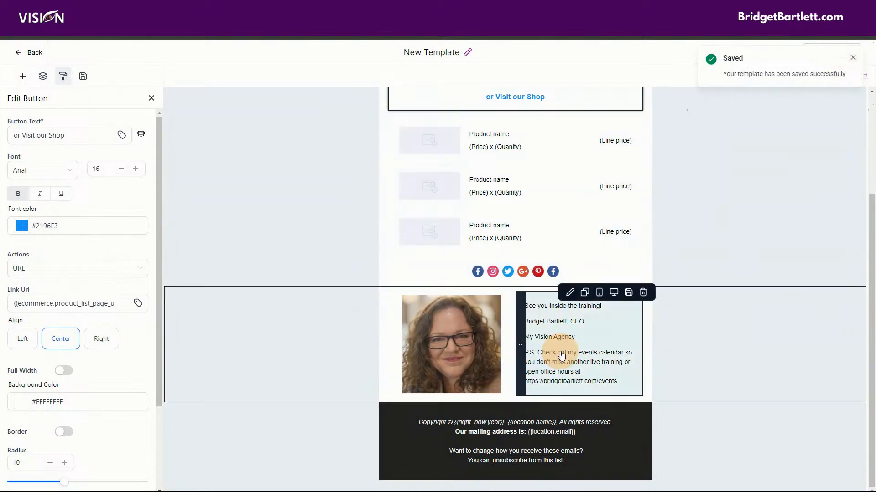
pyautogui.scroll(3, 574, 351)
pyautogui.click(852, 58)
pyautogui.click(852, 59)
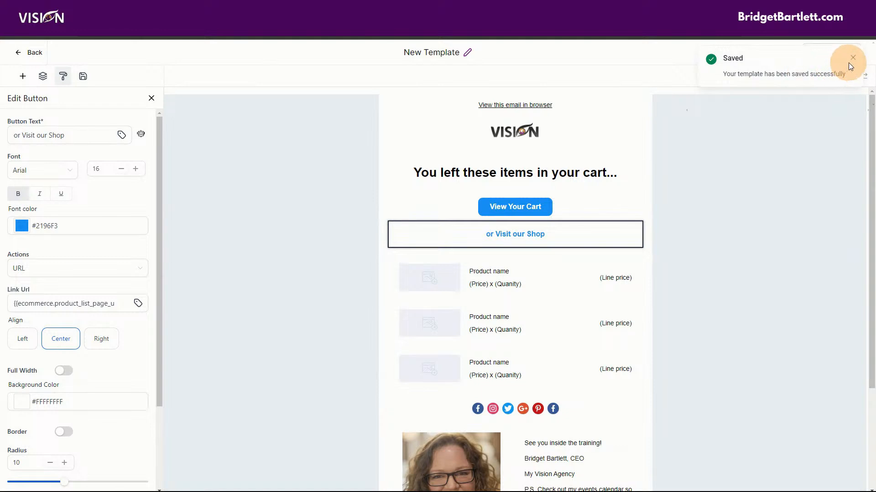
pyautogui.click(854, 60)
# Review the template settings for sender name, sender email, preview text and subject, and close them without changes.
pyautogui.click(788, 54)
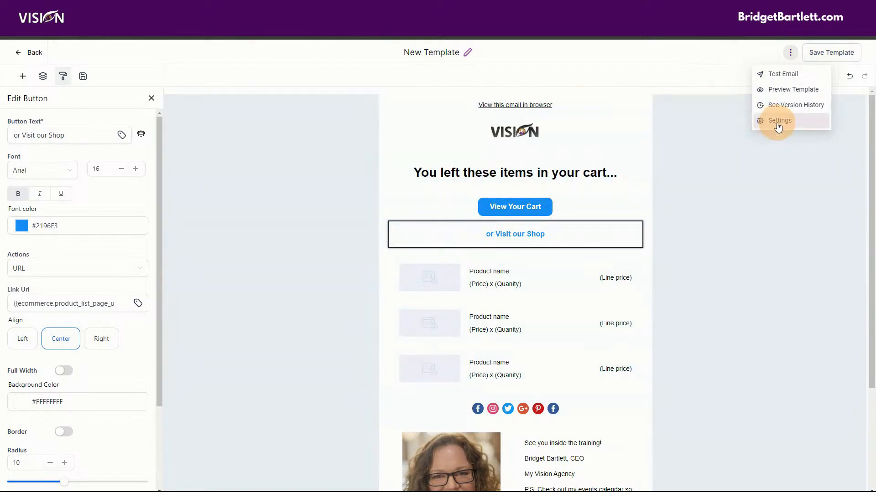
pyautogui.click(778, 121)
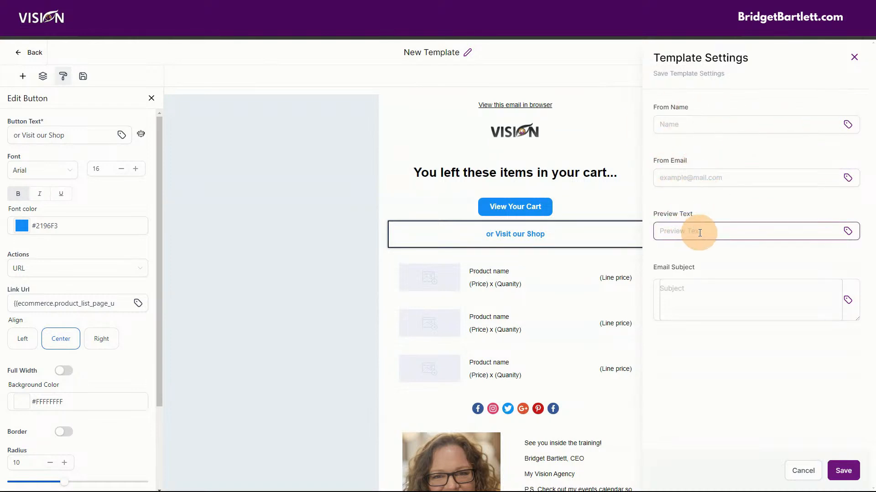
pyautogui.click(680, 292)
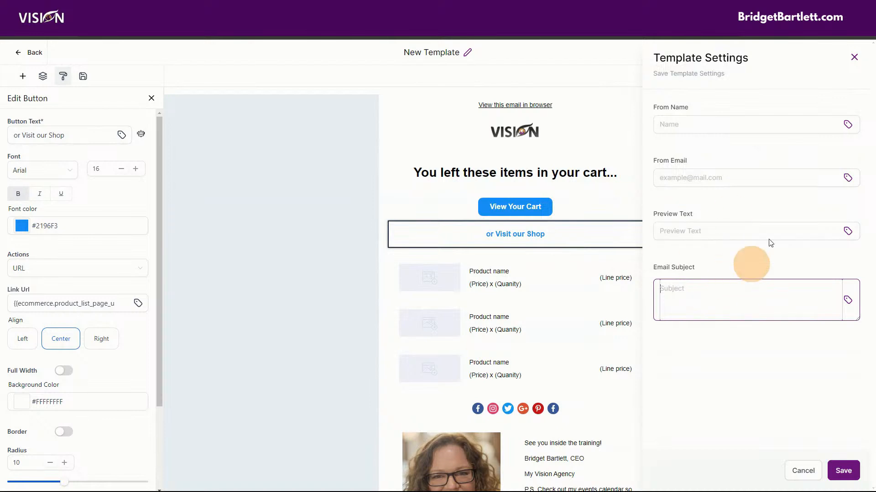
pyautogui.click(803, 471)
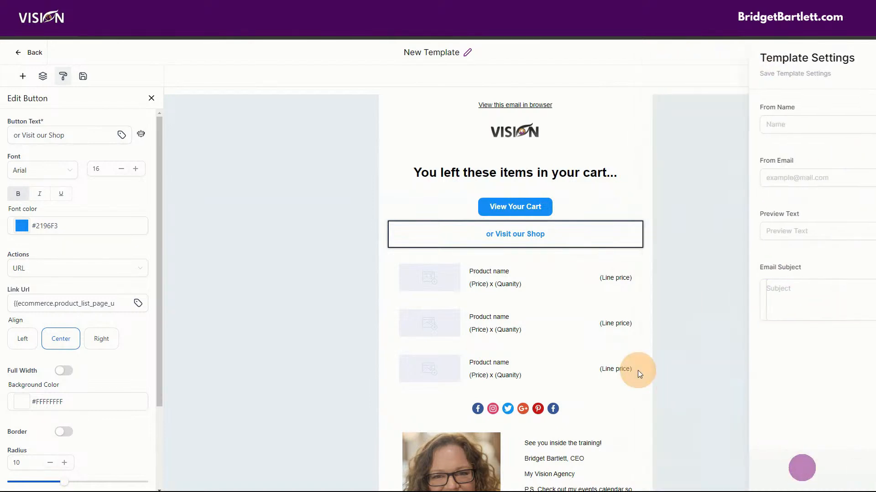
# Save the template again and leave the email builder.
pyautogui.click(821, 53)
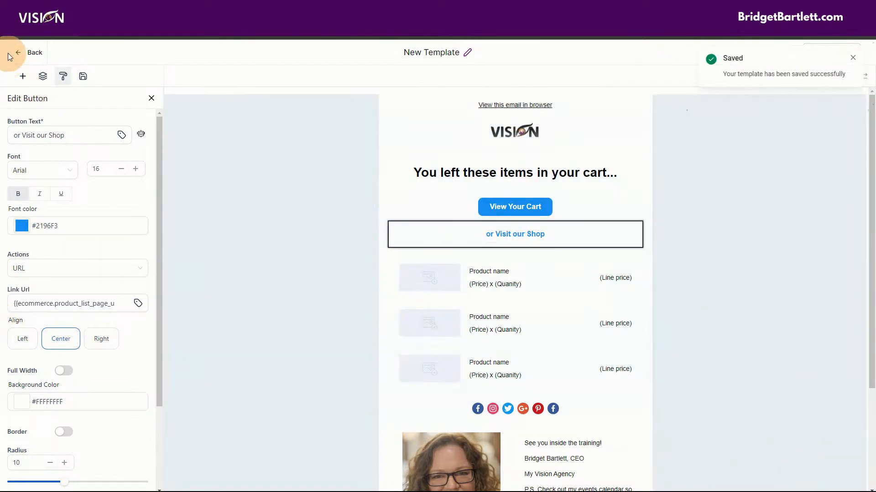
pyautogui.click(30, 53)
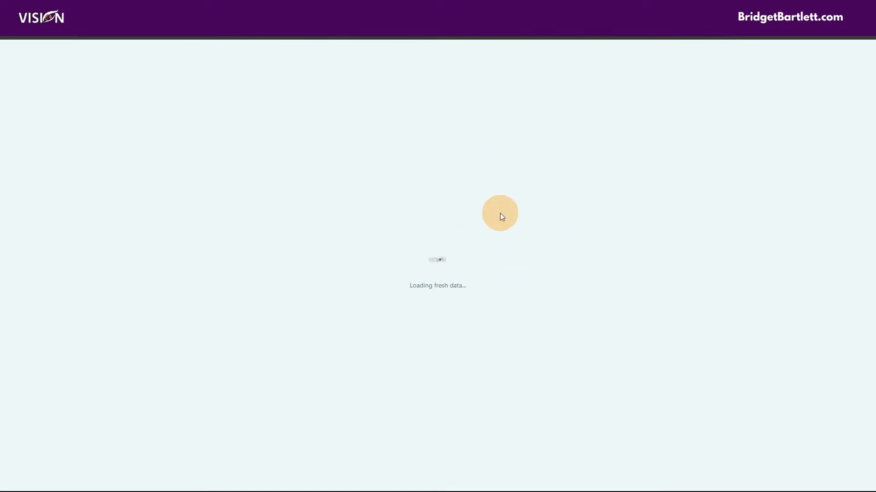
# Look through the email templates available for the Abandoned Cart notification in the payment settings and close the list.
pyautogui.click(419, 189)
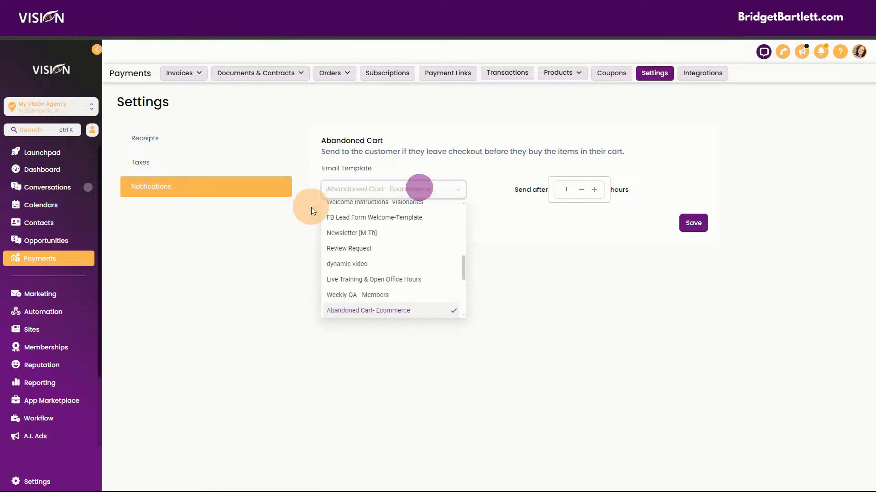
pyautogui.scroll(10, 416, 313)
pyautogui.click(383, 140)
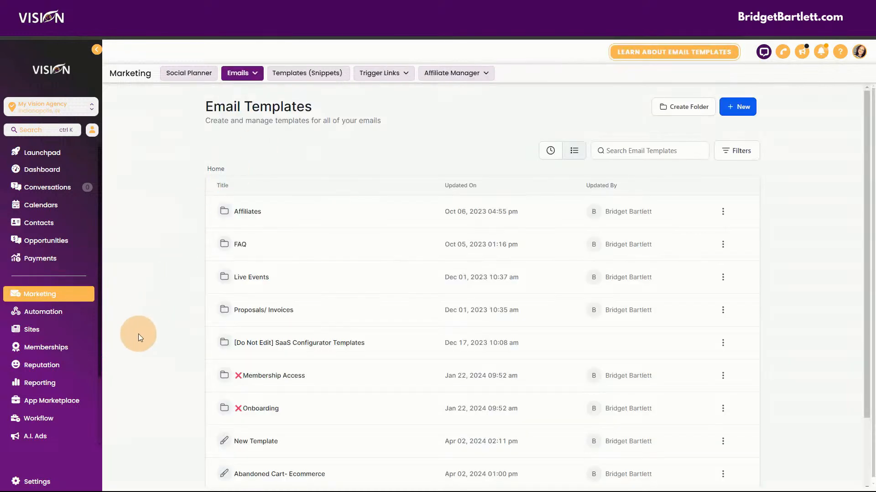
# Browse all pages of the marketing email templates and search them for "store".
pyautogui.scroll(-2, 713, 379)
pyautogui.click(643, 456)
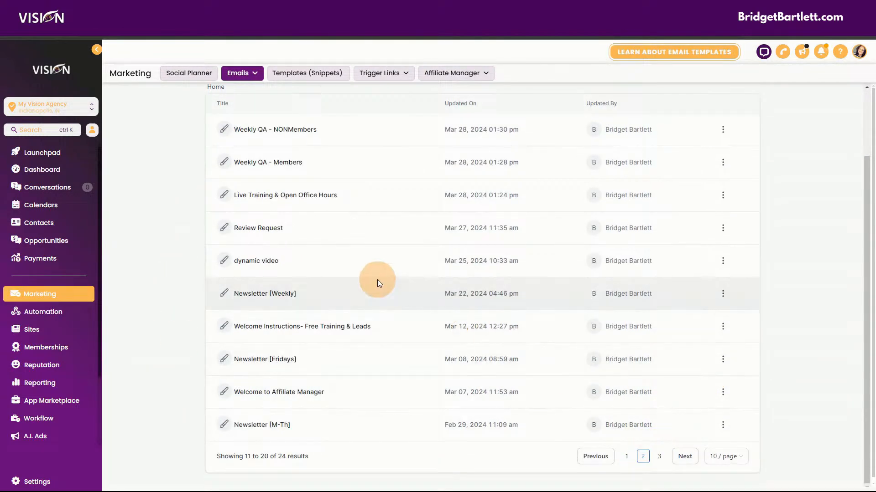
pyautogui.click(657, 458)
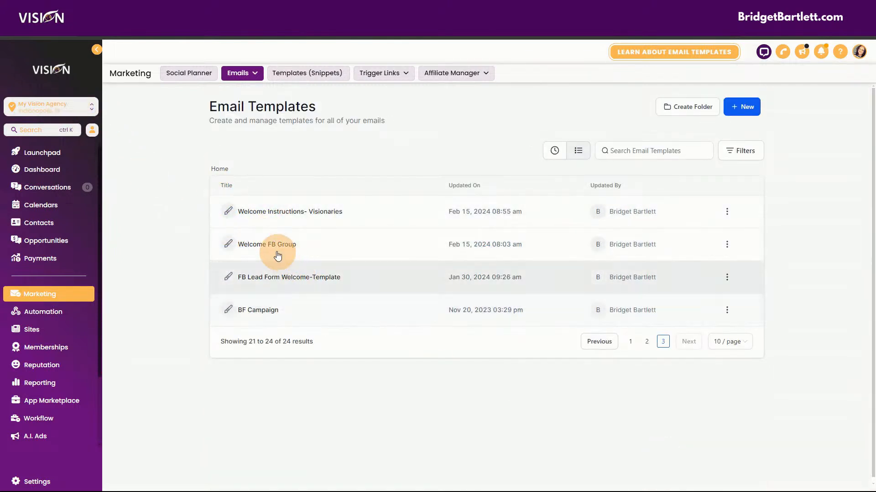
pyautogui.click(630, 342)
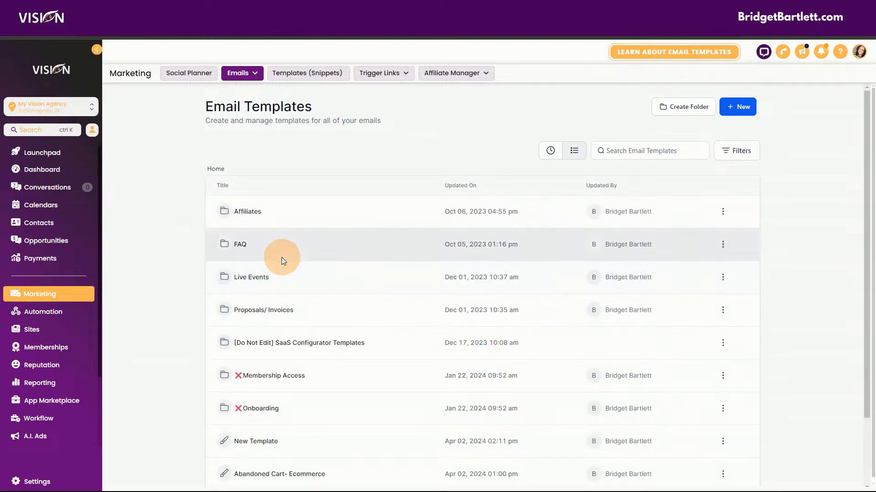
pyautogui.scroll(-3, 586, 444)
pyautogui.click(643, 457)
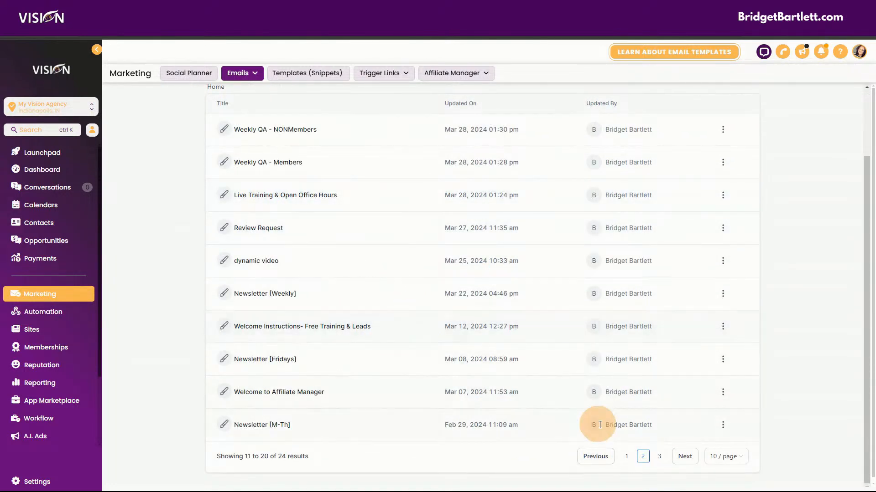
pyautogui.click(659, 457)
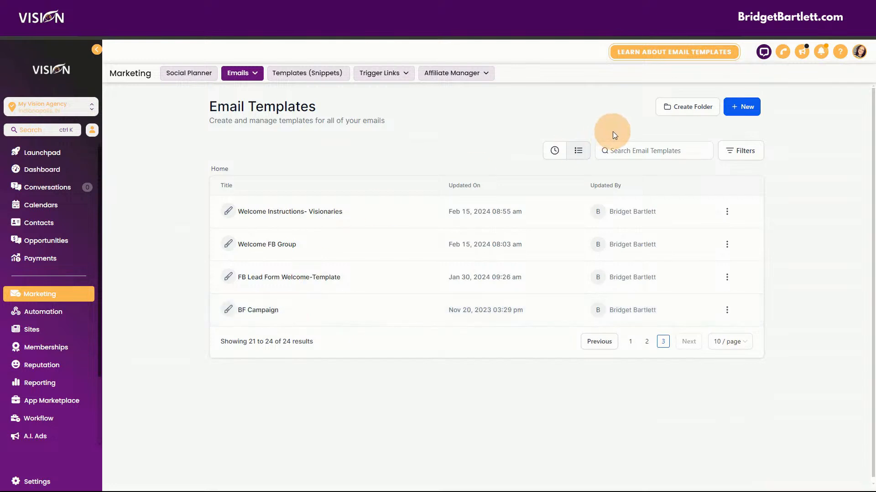
pyautogui.write('store')
# Find and open the Store Workflows folder on page 3 of the automation workflows list.
pyautogui.click(50, 312)
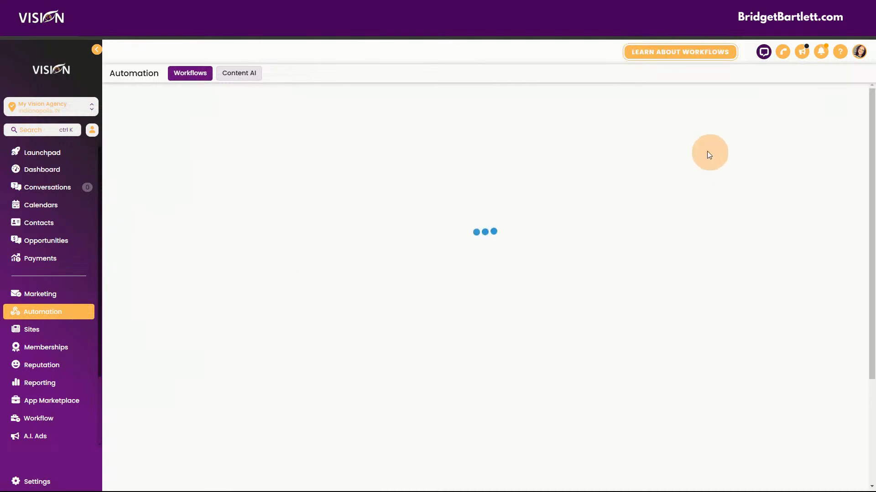
pyautogui.click(653, 162)
pyautogui.scroll(-1, 680, 274)
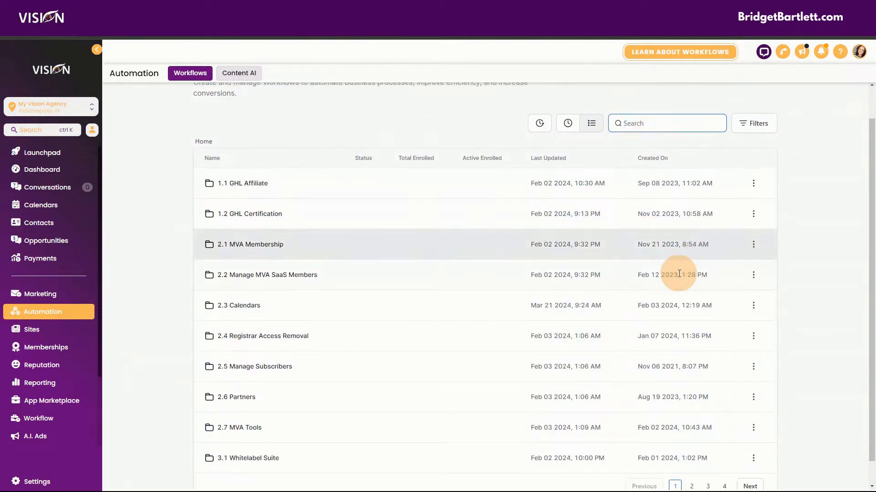
pyautogui.scroll(-1, 680, 274)
pyautogui.click(690, 461)
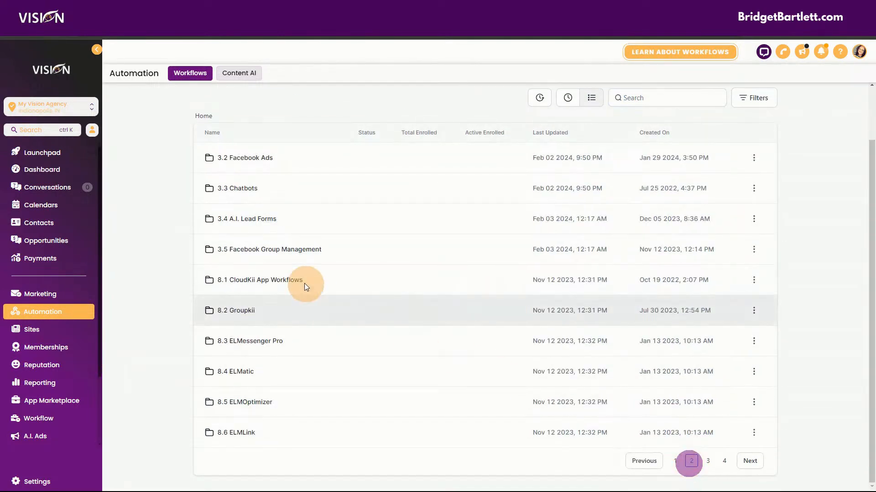
pyautogui.click(708, 461)
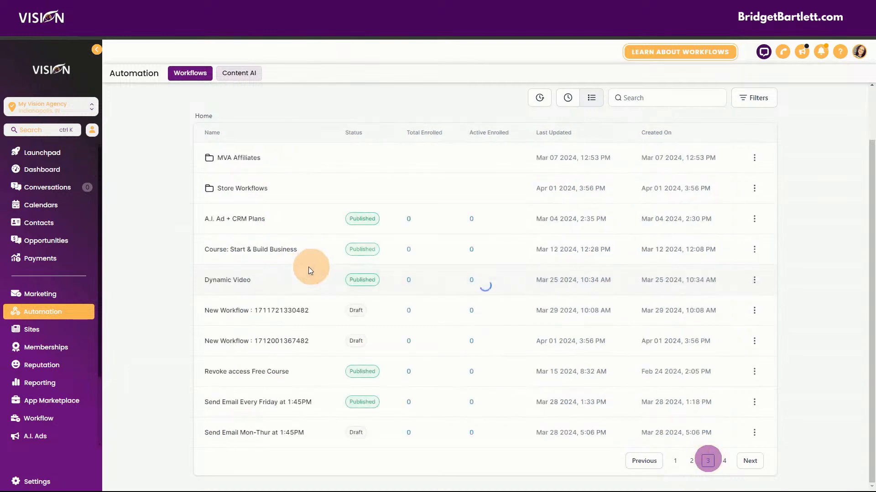
pyautogui.click(241, 189)
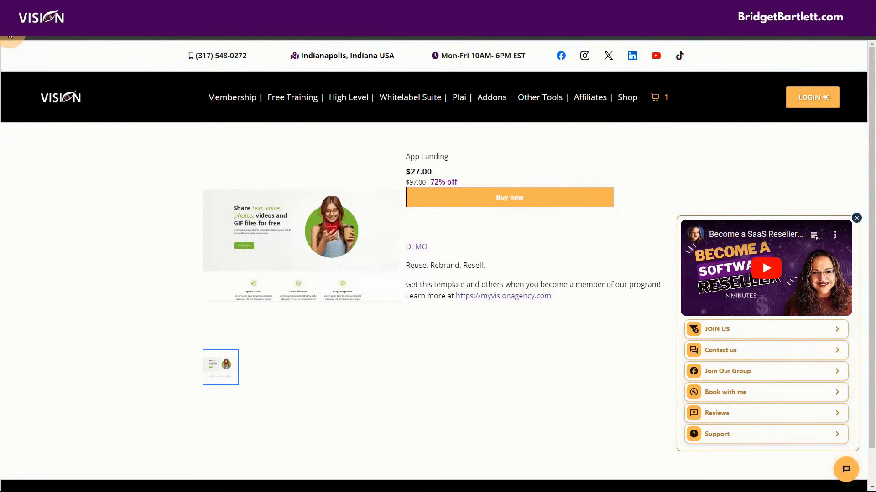
# On the shop website, return to the product list and browse the Landing Pages collection through its second page.
pyautogui.hotkey('alt', 'Left')
pyautogui.scroll(1, 303, 172)
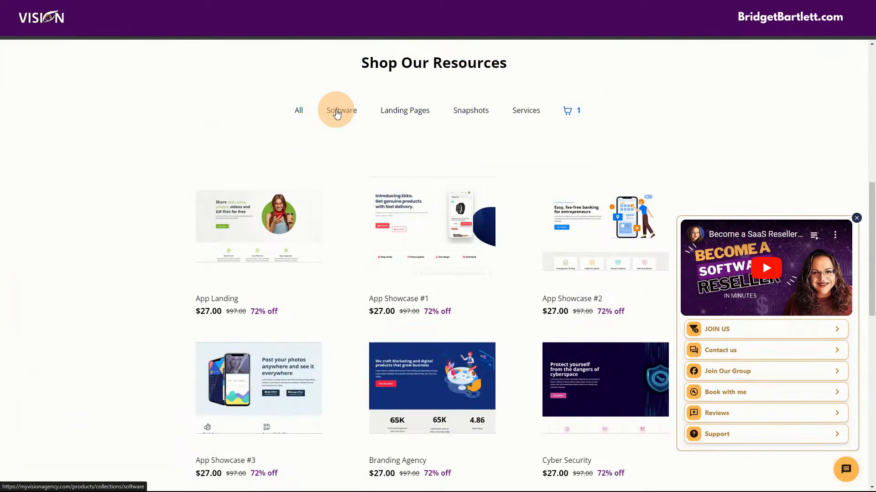
pyautogui.click(413, 110)
pyautogui.scroll(-3, 178, 356)
pyautogui.scroll(2, 342, 293)
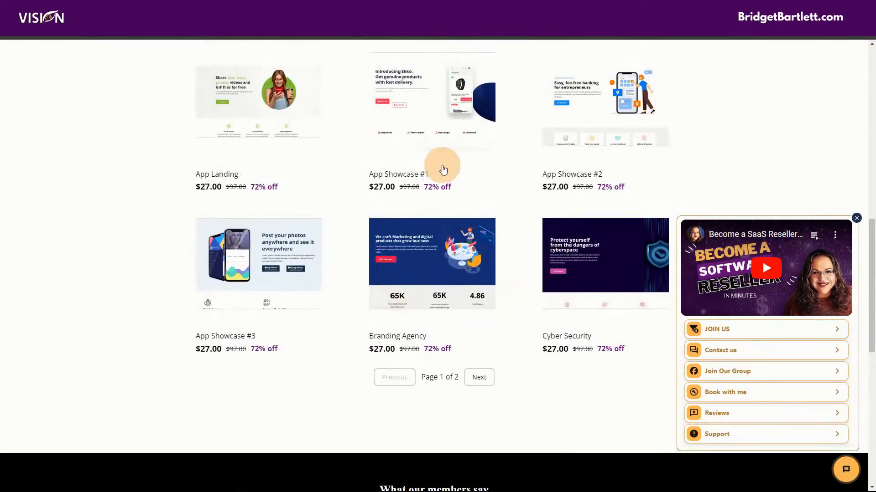
pyautogui.click(475, 379)
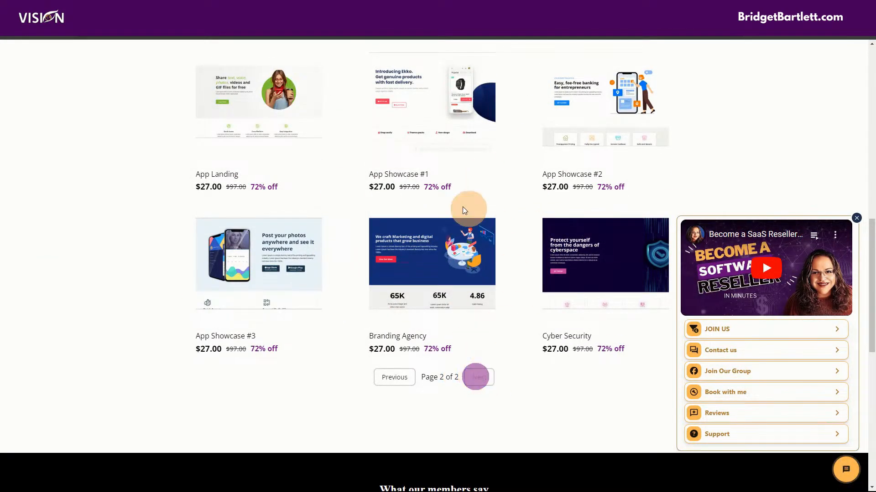
pyautogui.scroll(2, 270, 247)
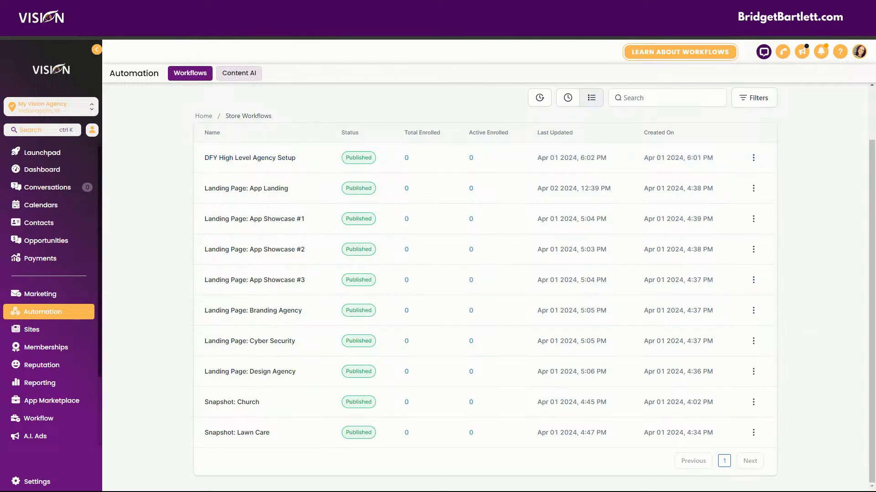
# Switch to the shop website, show the Services collection and examine the "High Level Agency: Done For You Setup" product page.
pyautogui.hotkey('ctrl', 'Tab')
pyautogui.hotkey('ctrl', 'Tab')
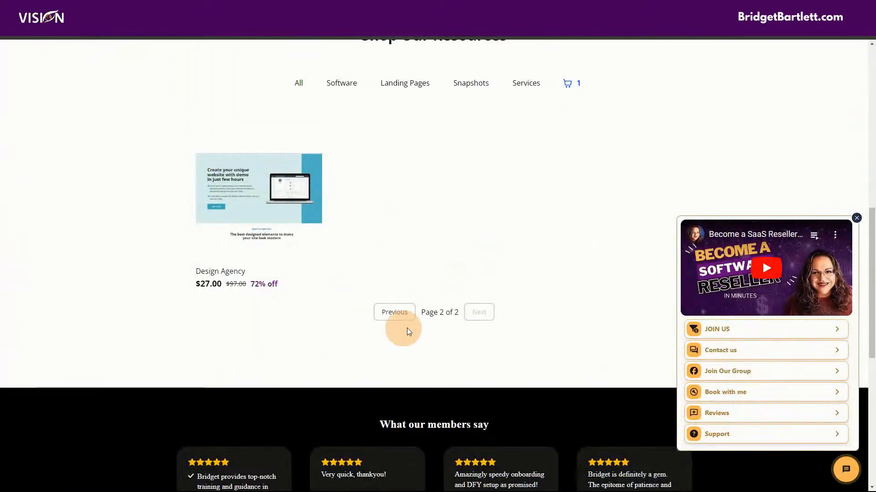
pyautogui.scroll(1, 433, 297)
pyautogui.click(527, 126)
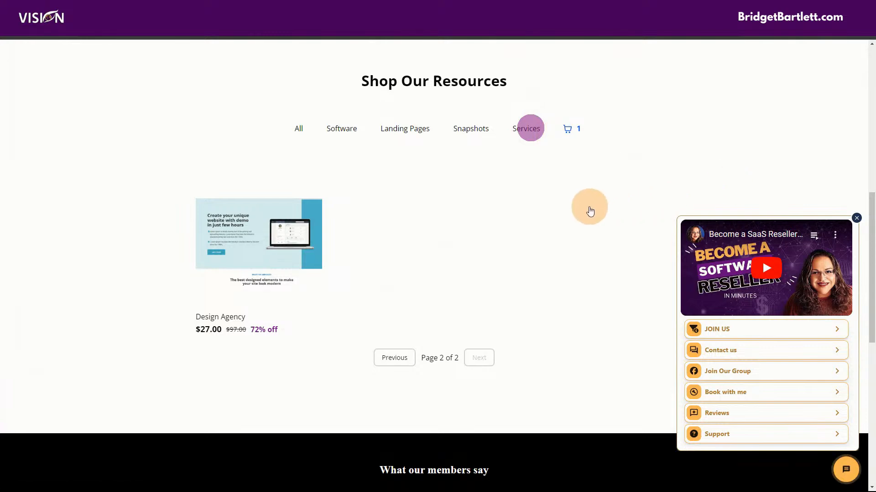
pyautogui.click(527, 130)
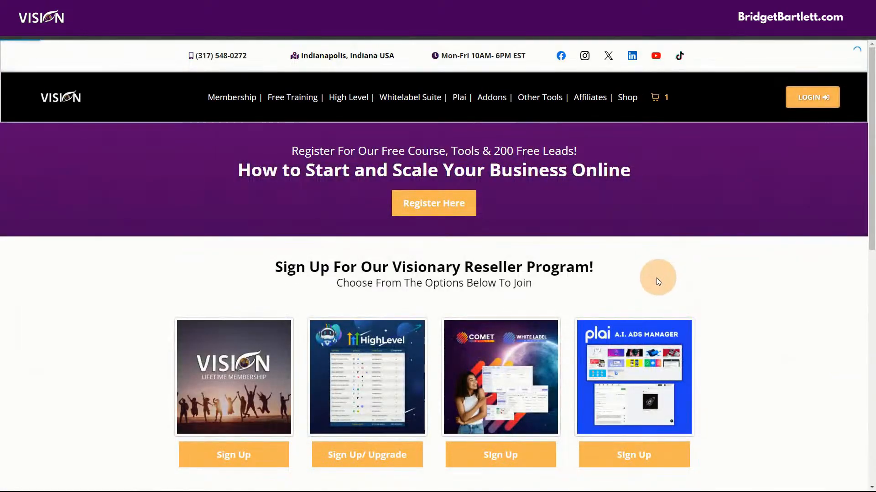
pyautogui.scroll(-6, 658, 278)
pyautogui.scroll(-3, 593, 349)
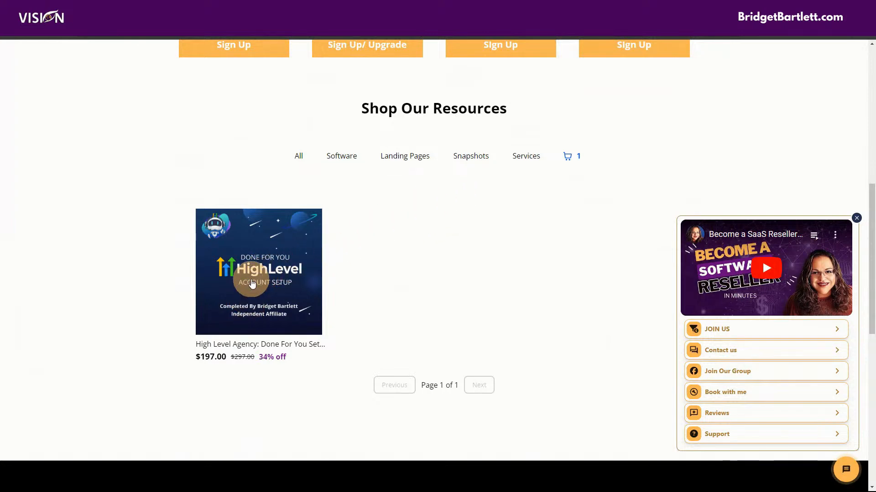
pyautogui.click(274, 285)
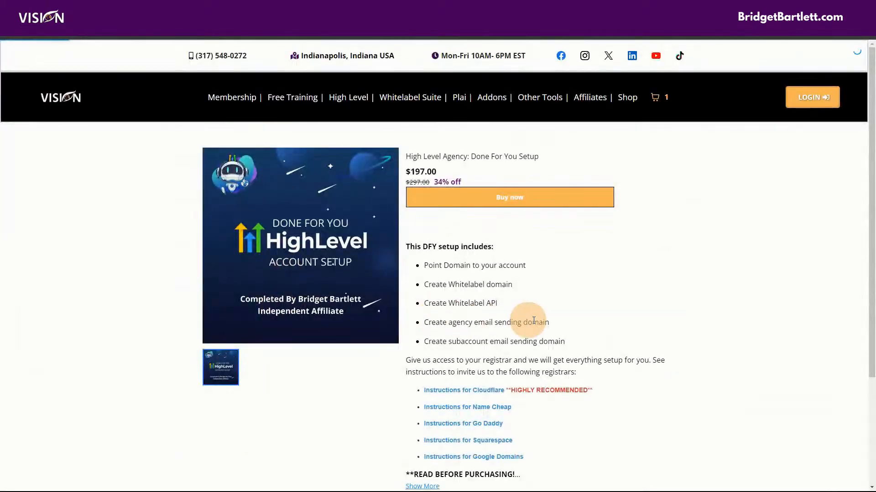
pyautogui.scroll(-3, 568, 302)
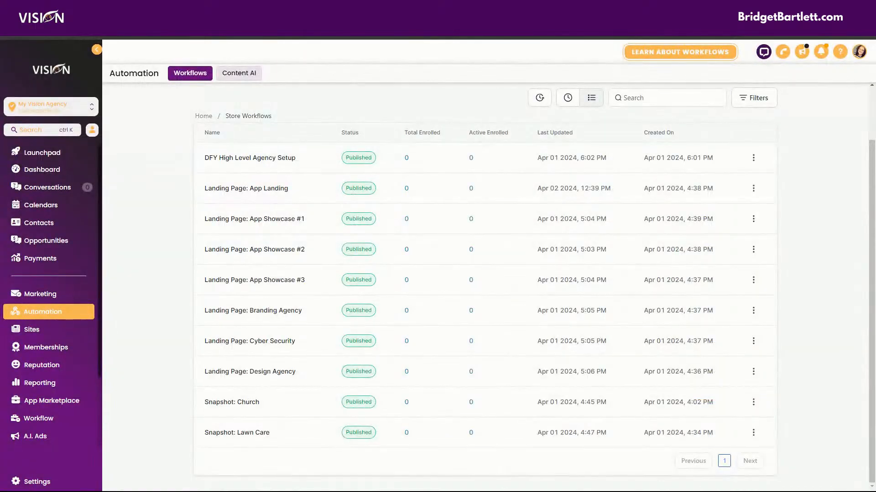
# Open the DFY High Level Agency Setup workflow and examine its Order Submitted trigger and Course Grant offer action.
pyautogui.click(255, 157)
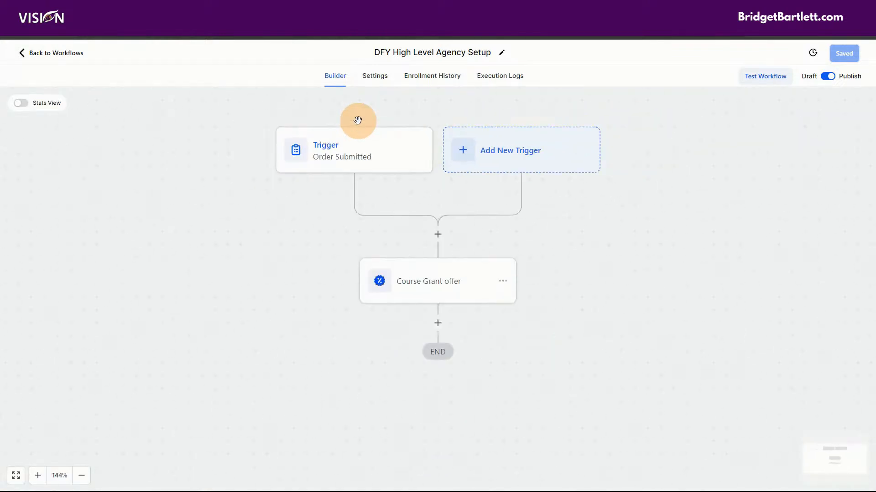
pyautogui.click(359, 138)
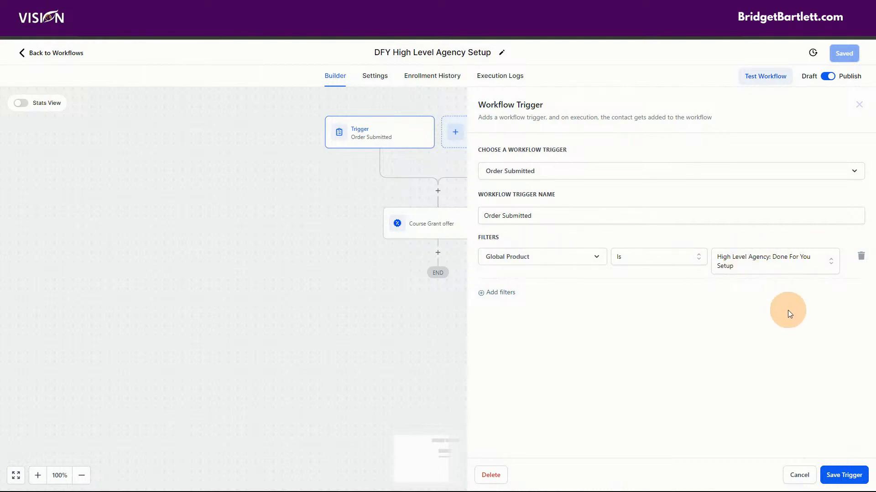
pyautogui.click(799, 475)
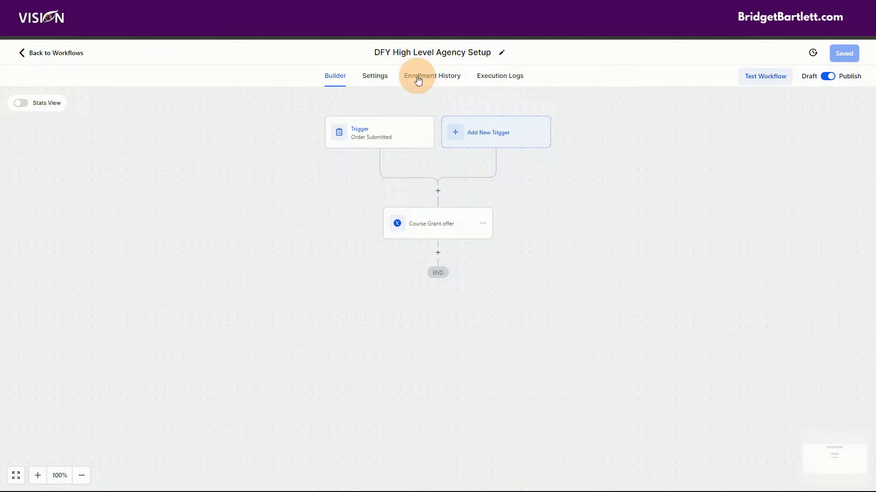
pyautogui.click(433, 236)
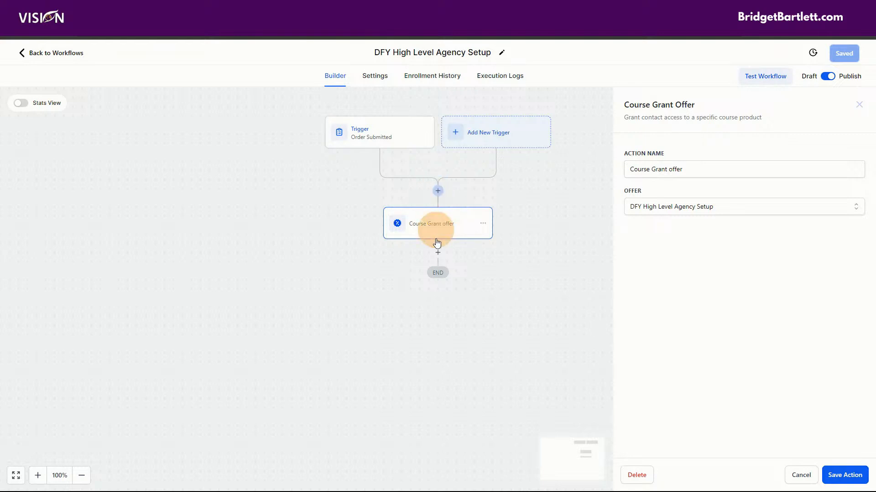
pyautogui.click(796, 474)
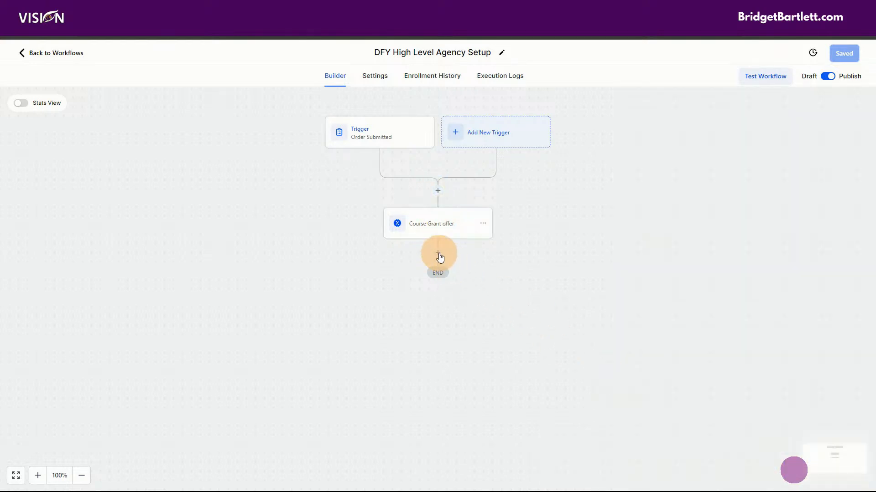
# Add an Add To Notes action after the course grant offer with the note "Signed up for DFY agency setup".
pyautogui.click(438, 252)
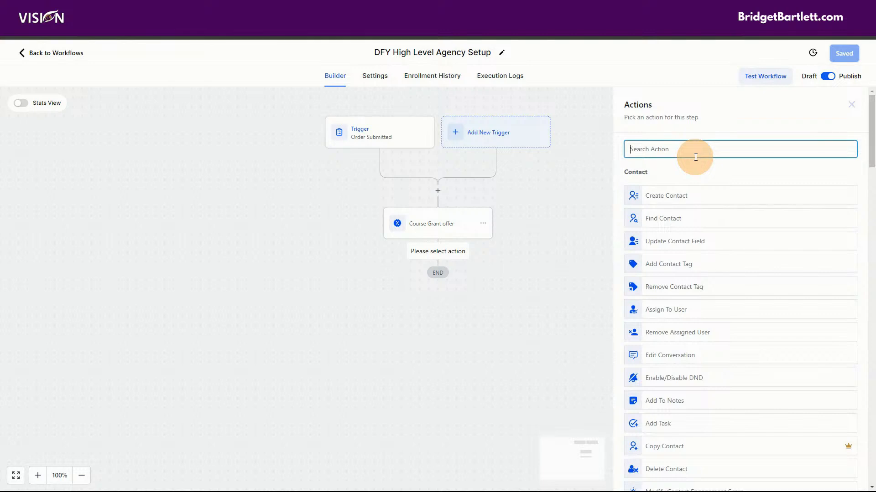
pyautogui.write('note')
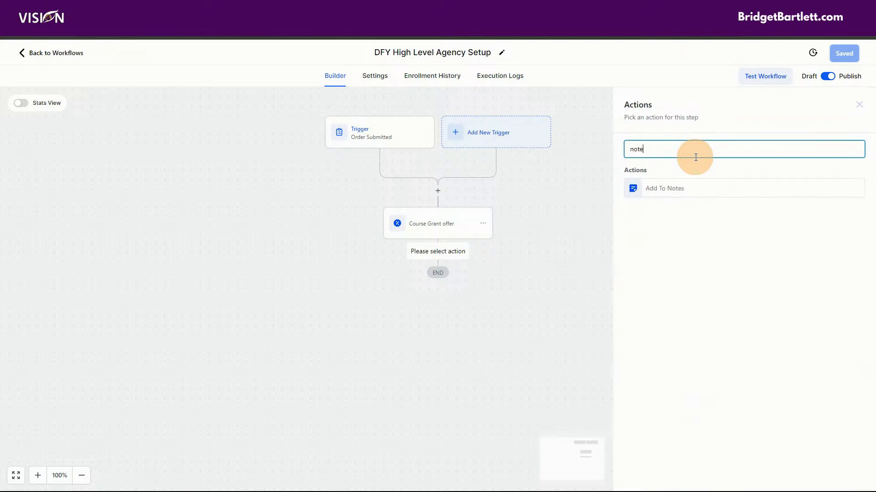
pyautogui.click(678, 190)
pyautogui.click(676, 244)
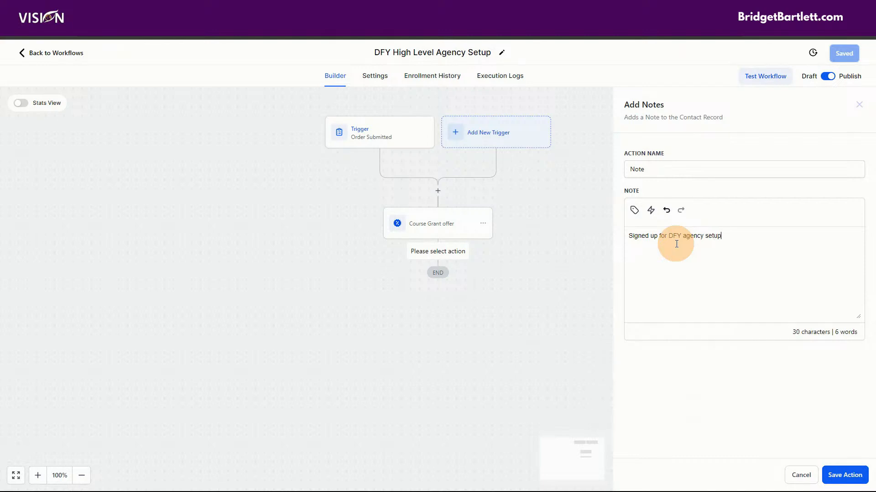
pyautogui.click(845, 476)
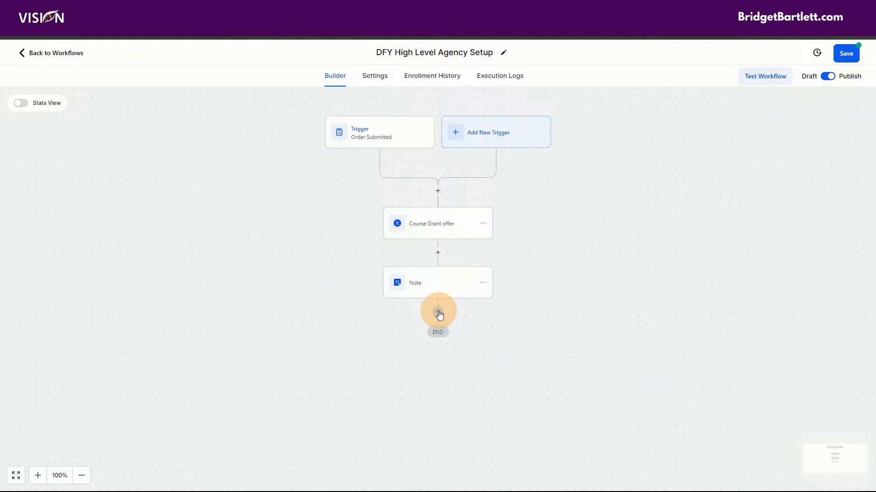
# Add an Add Contact Tag action after the note that applies the new tag "dfy setup purchased".
pyautogui.click(438, 313)
pyautogui.write('tag')
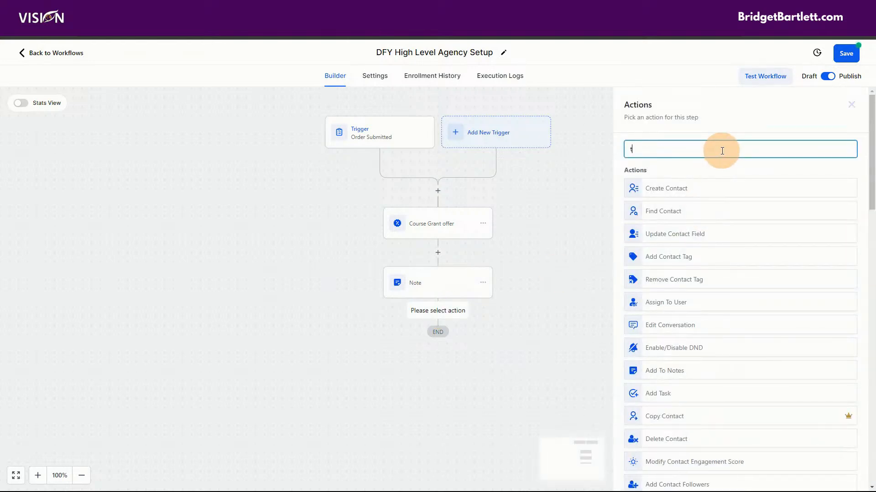
pyautogui.click(715, 190)
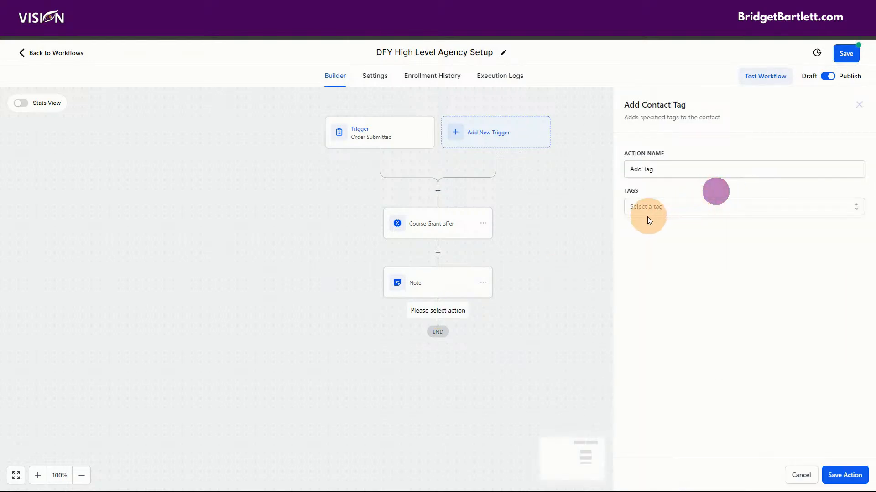
pyautogui.click(638, 212)
pyautogui.write('dfy se')
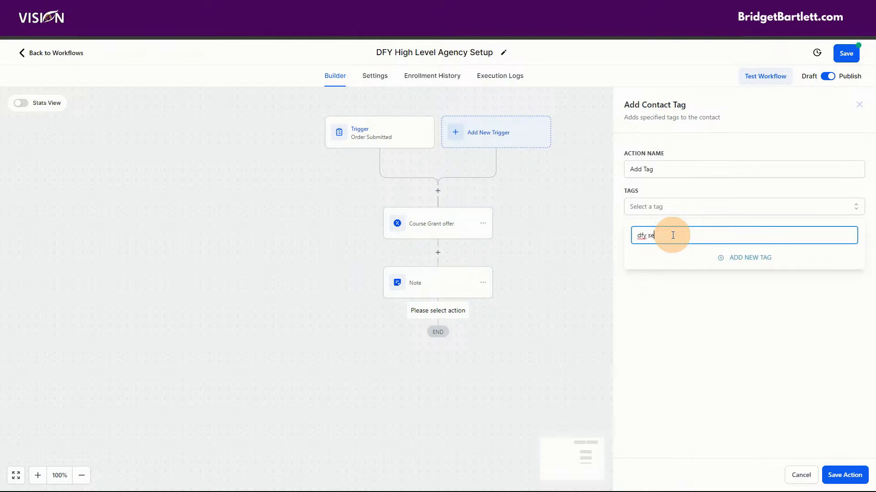
pyautogui.write('tup re')
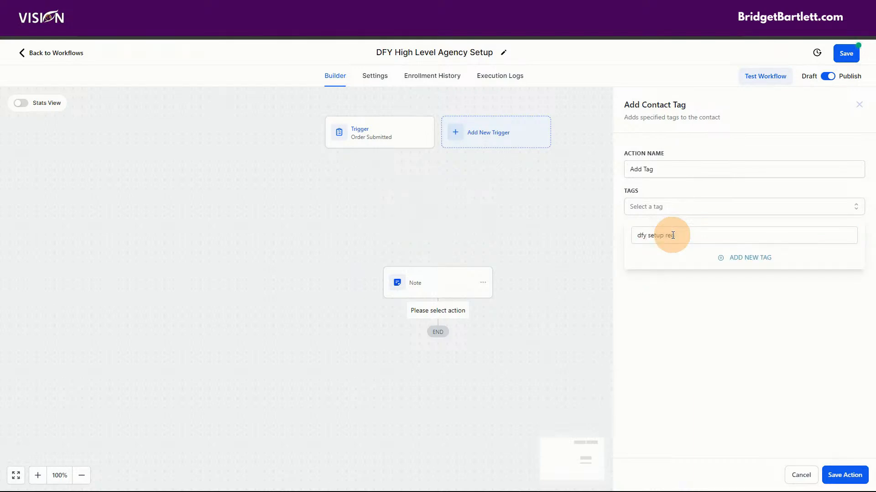
pyautogui.write('q')
pyautogui.click(693, 240)
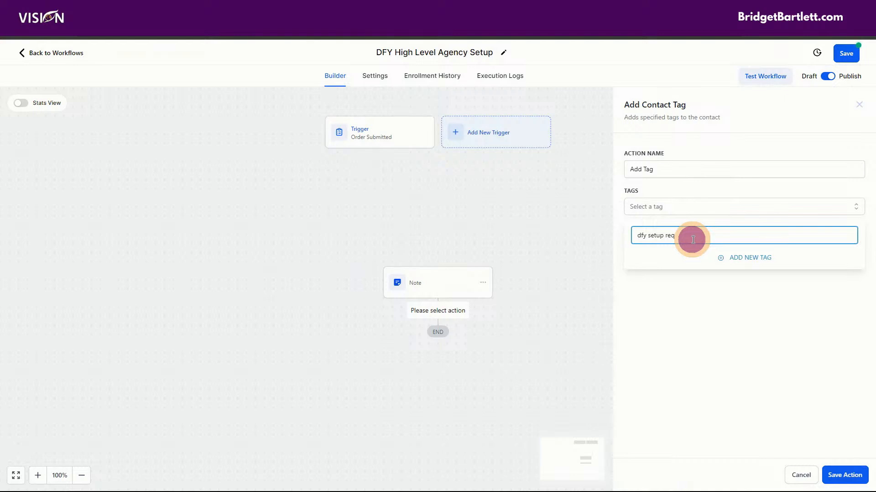
pyautogui.press('BackSpace')
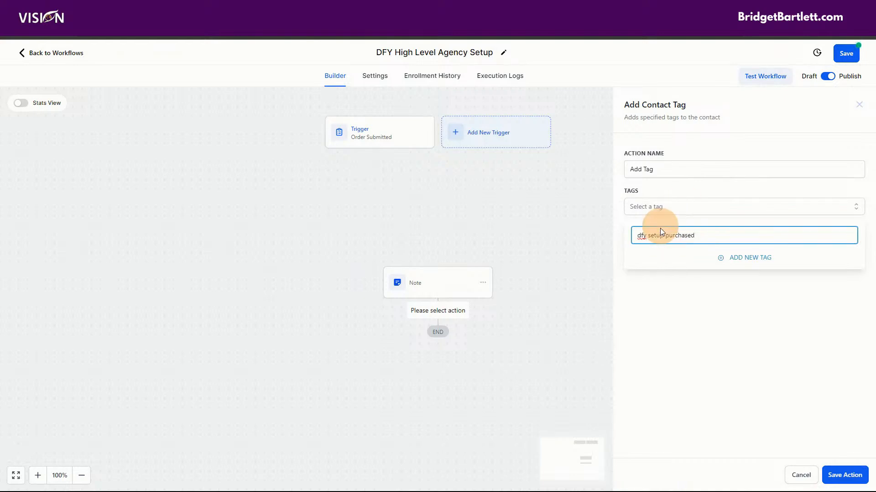
pyautogui.click(753, 258)
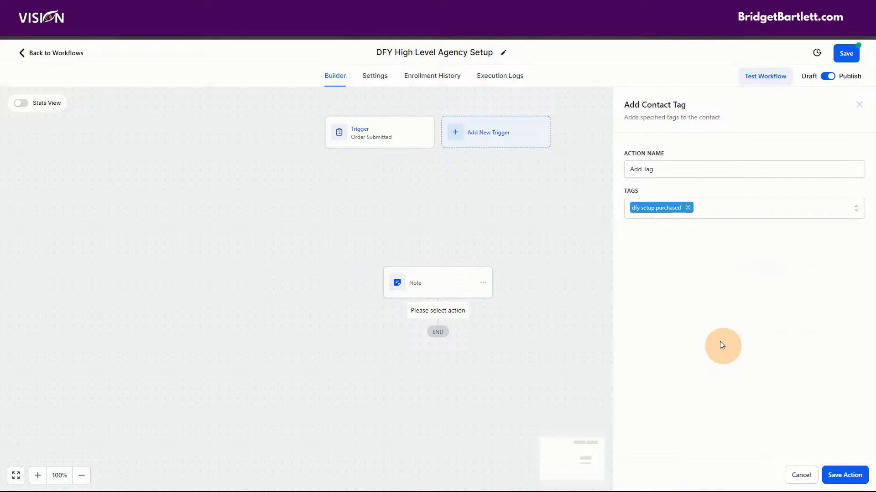
pyautogui.click(828, 472)
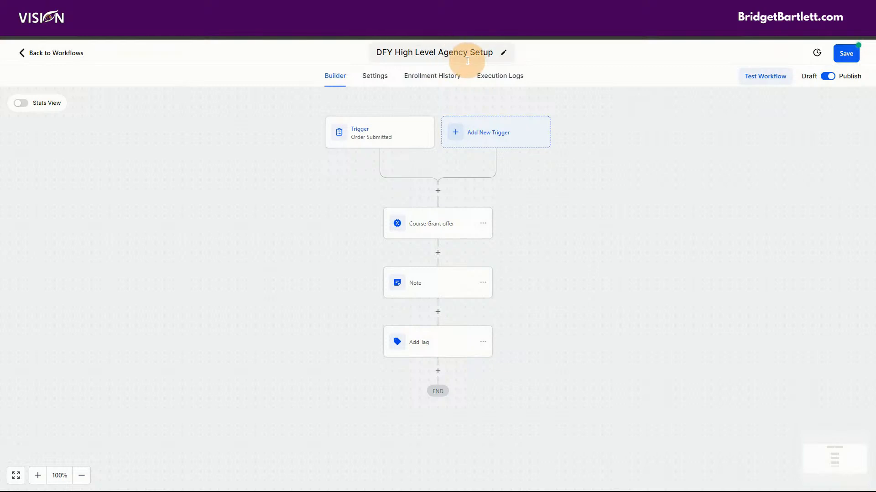
# Check the order trigger's product filter, save the workflow and return to the Store Workflows list.
pyautogui.click(364, 137)
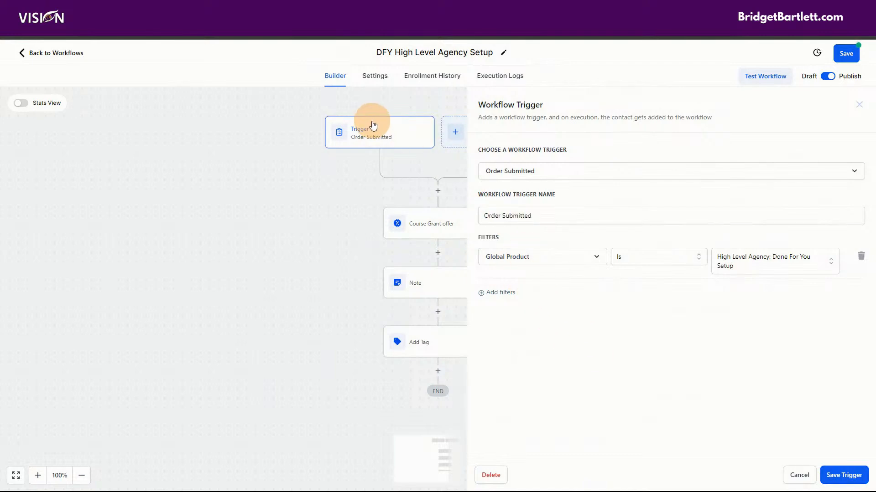
pyautogui.click(801, 477)
pyautogui.click(840, 54)
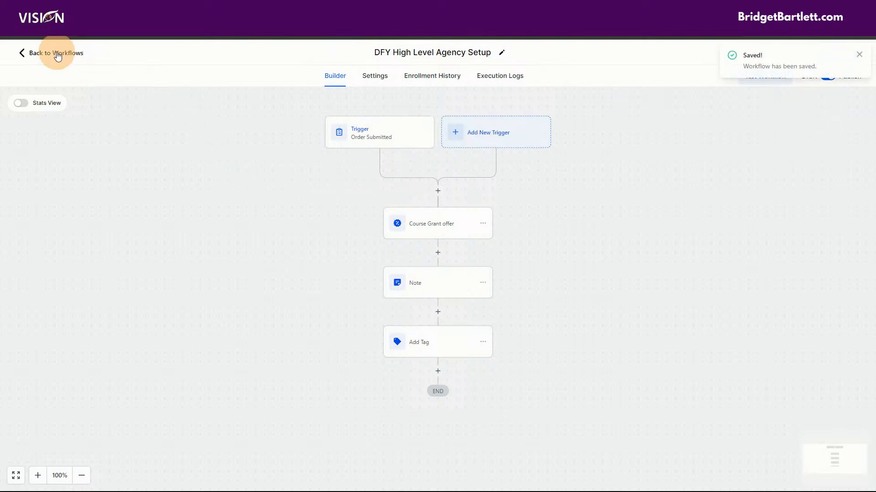
pyautogui.click(57, 54)
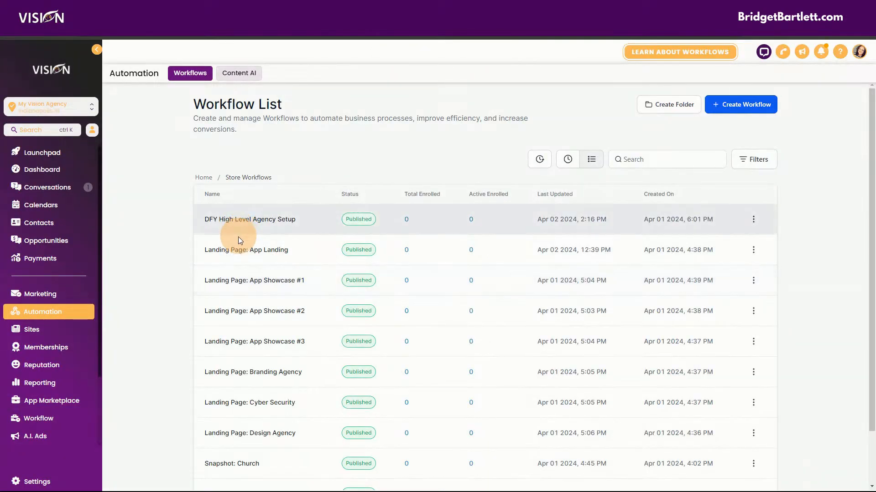
# Open the Landing Page: App Landing workflow and examine its Order Submitted trigger's product filter.
pyautogui.click(241, 257)
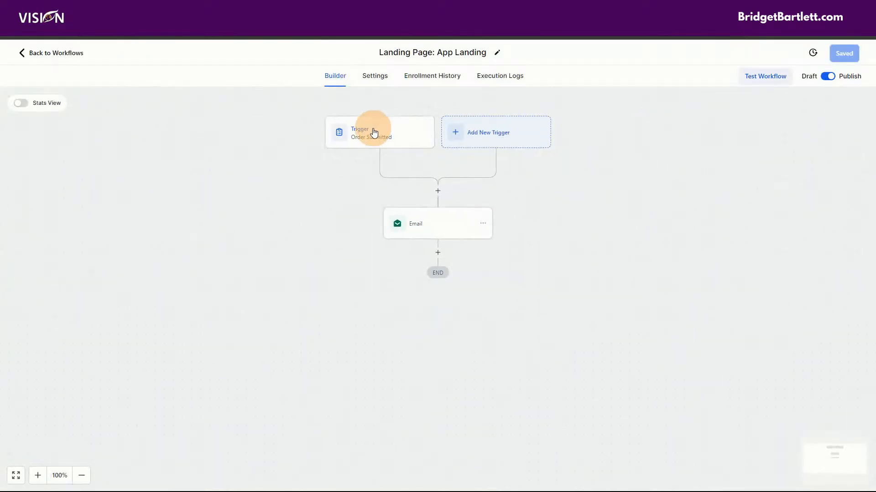
pyautogui.click(373, 133)
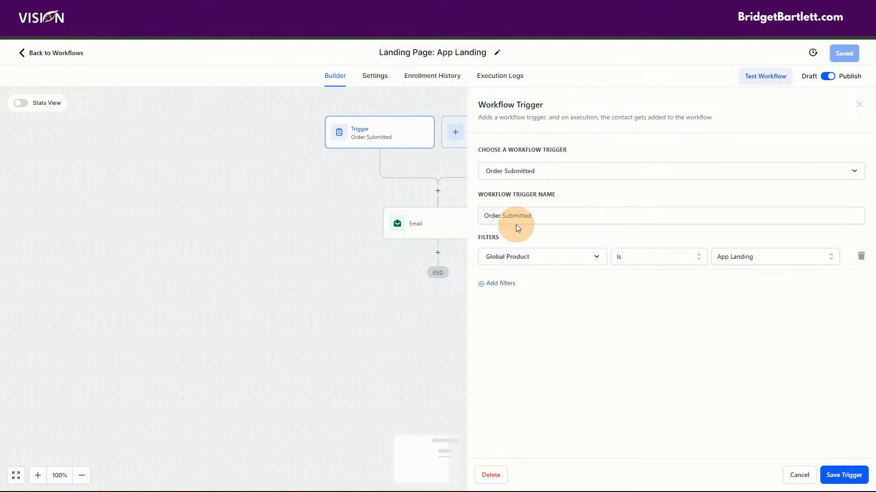
pyautogui.click(795, 474)
# Examine the workflow's email action through the end of its message, and return to the Store Workflows list.
pyautogui.click(426, 223)
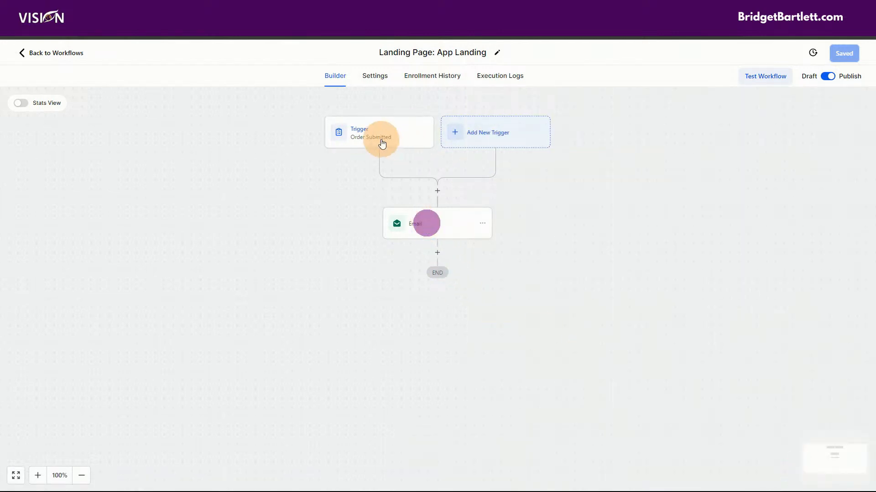
pyautogui.click(423, 227)
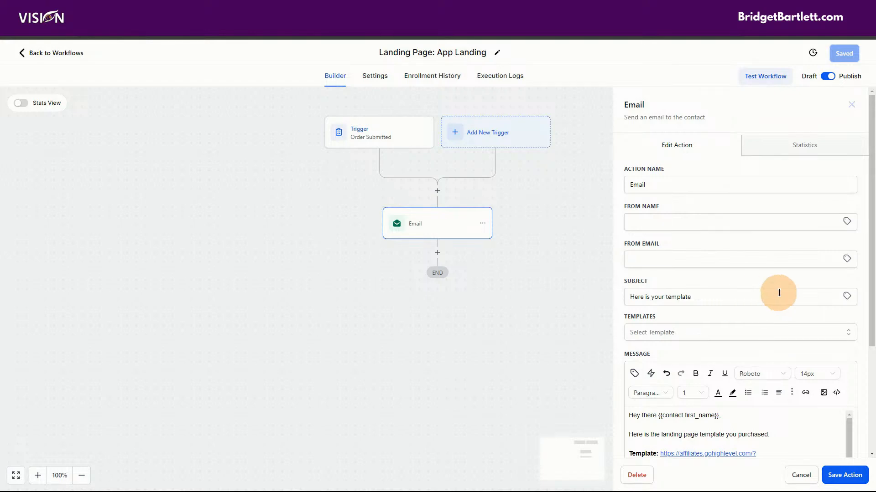
pyautogui.scroll(-3, 833, 281)
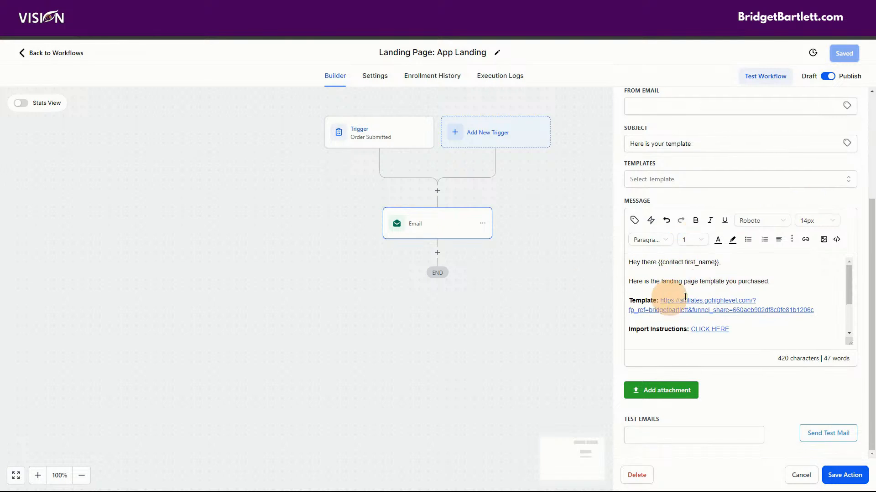
pyautogui.scroll(-1, 798, 278)
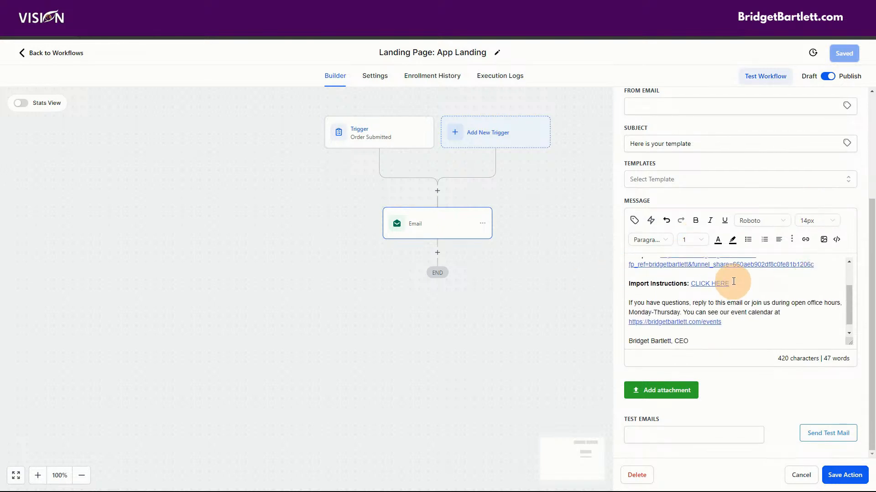
pyautogui.moveTo(849, 307); pyautogui.dragTo(852, 320)
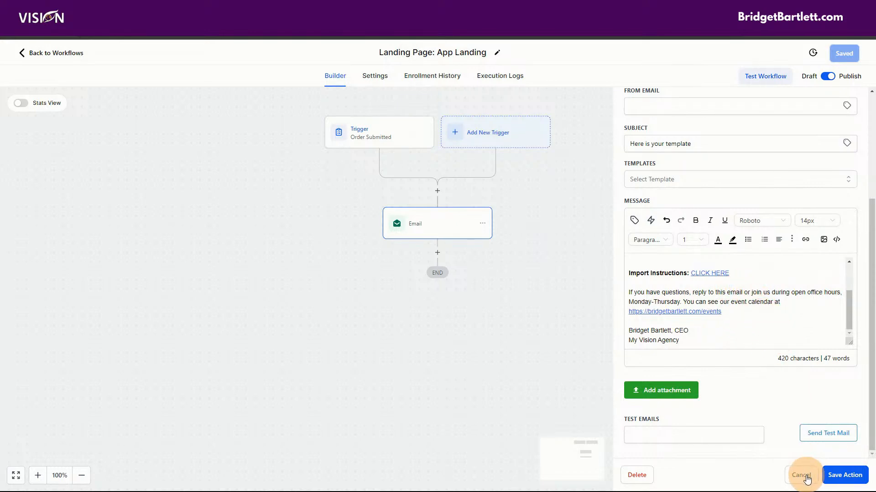
pyautogui.click(806, 478)
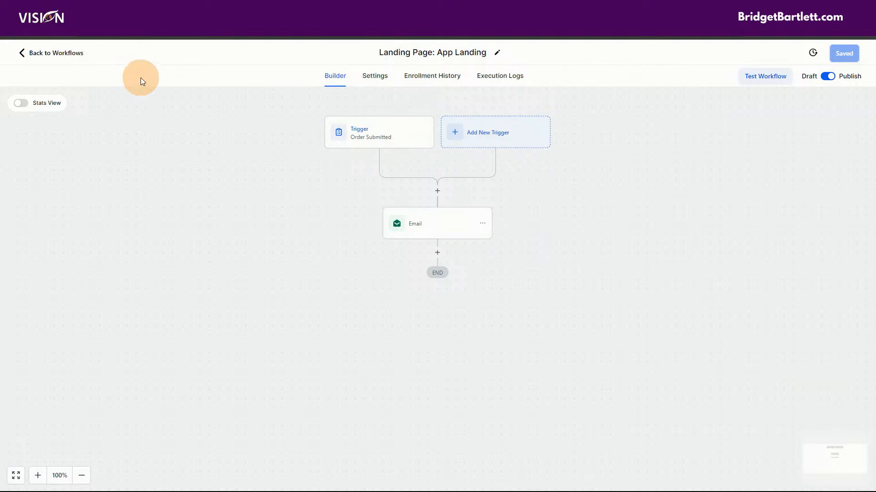
pyautogui.click(64, 53)
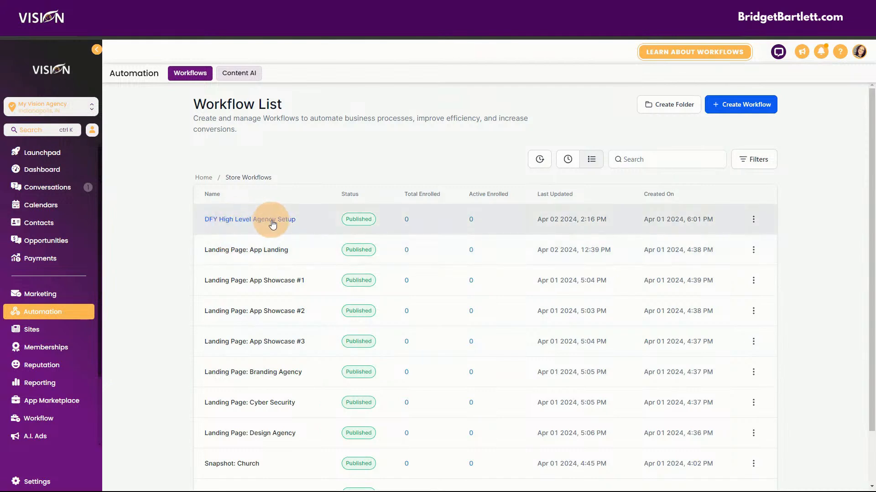
# Look over the snapshot workflows in the list, and view the Snapshots collection on the shop website.
pyautogui.scroll(-2, 270, 288)
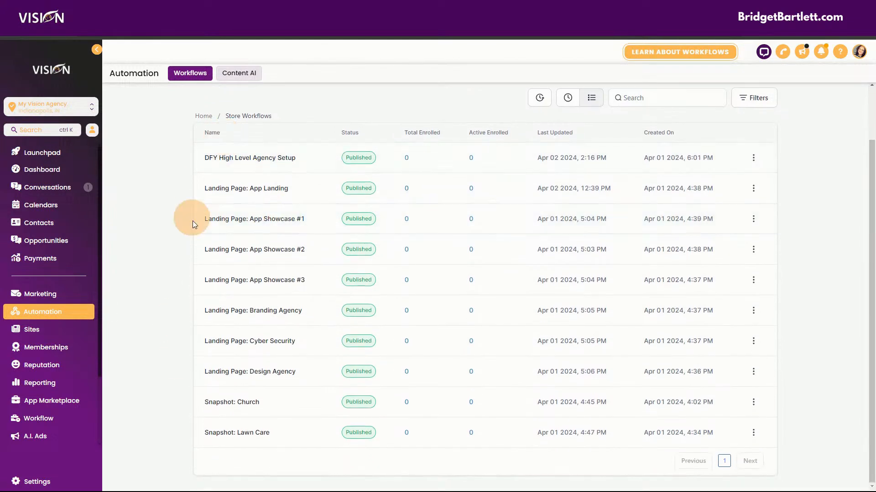
pyautogui.click(232, 403)
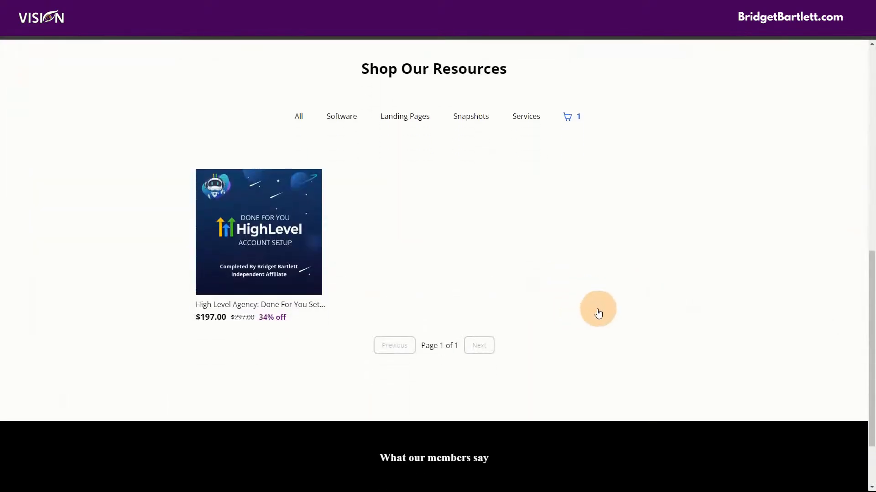
pyautogui.scroll(-1, 446, 303)
pyautogui.scroll(2, 473, 182)
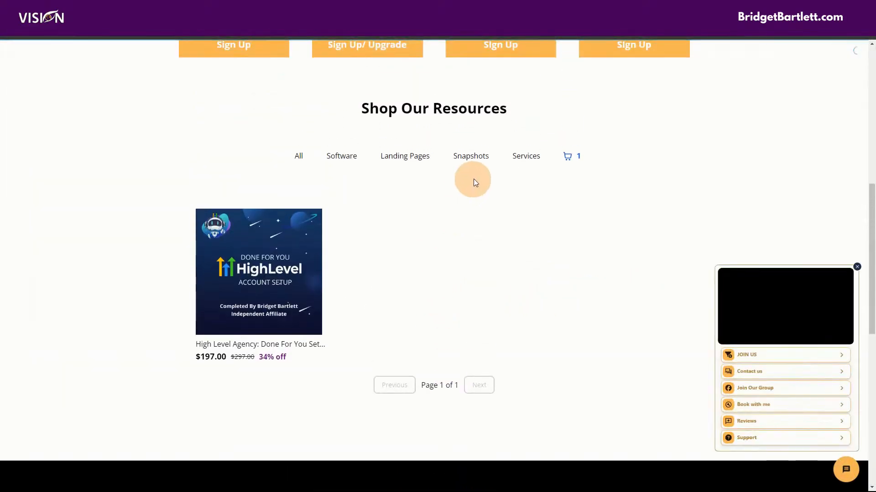
pyautogui.click(471, 158)
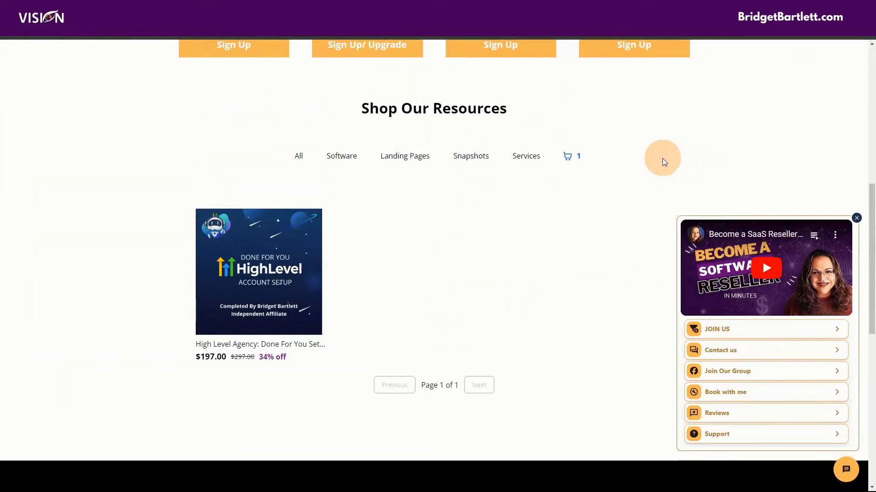
pyautogui.scroll(-4, 742, 278)
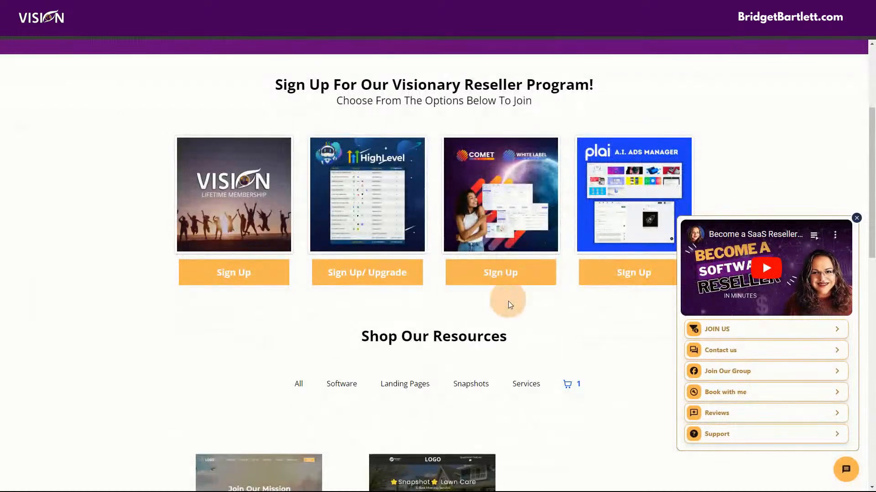
pyautogui.scroll(-3, 502, 294)
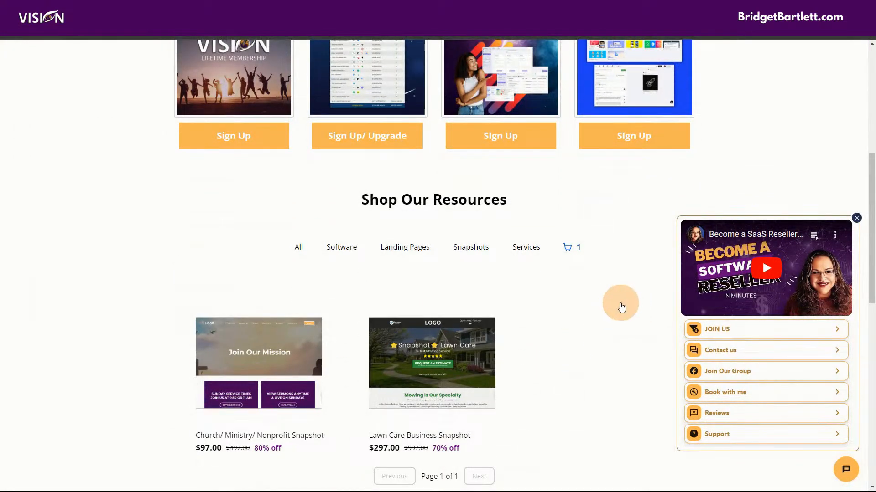
# Open the Church/ Ministry/ Nonprofit Snapshot product, look over its demo website's I'm New and Sermons pages, and return to the product page.
pyautogui.scroll(-1, 621, 306)
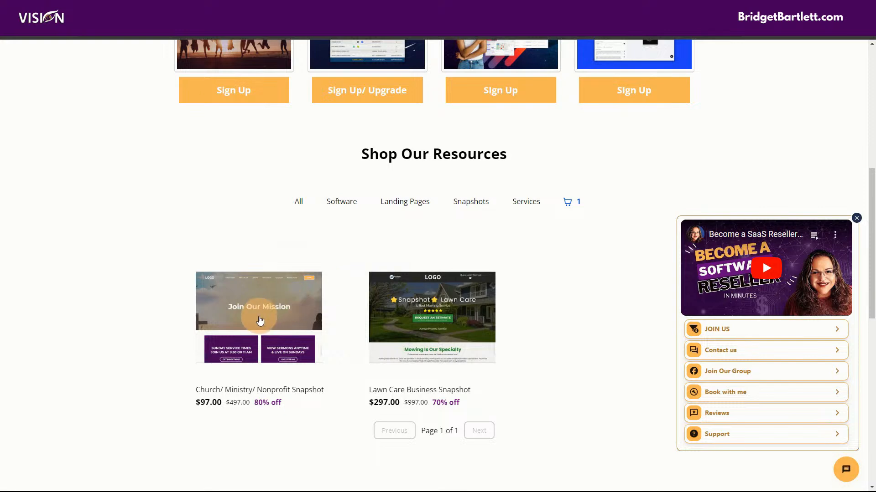
pyautogui.click(246, 305)
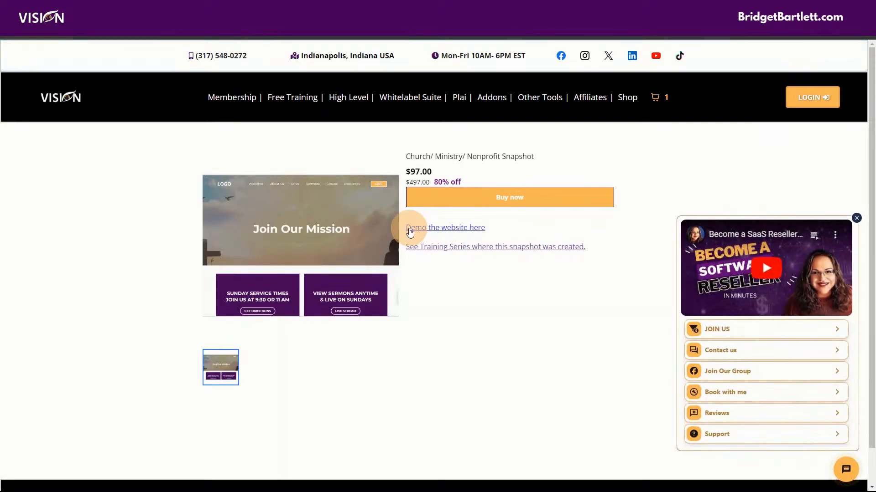
pyautogui.click(437, 228)
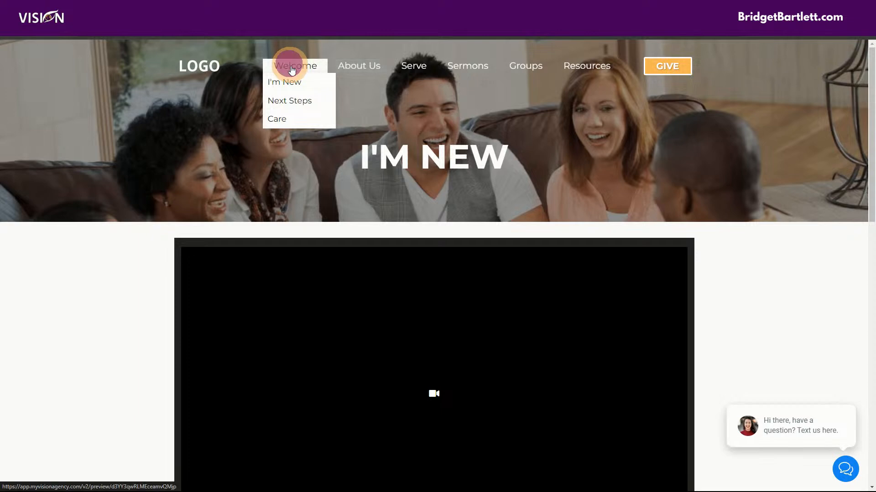
pyautogui.click(289, 81)
pyautogui.click(466, 66)
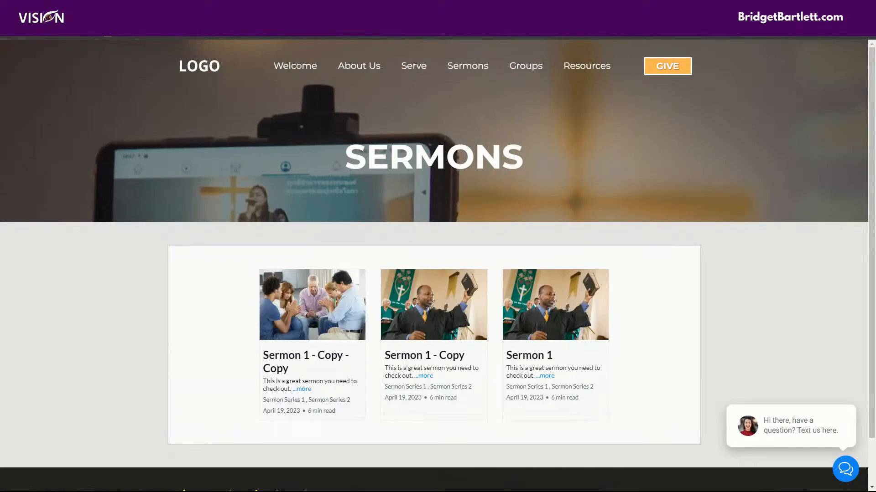
pyautogui.click(21, 10)
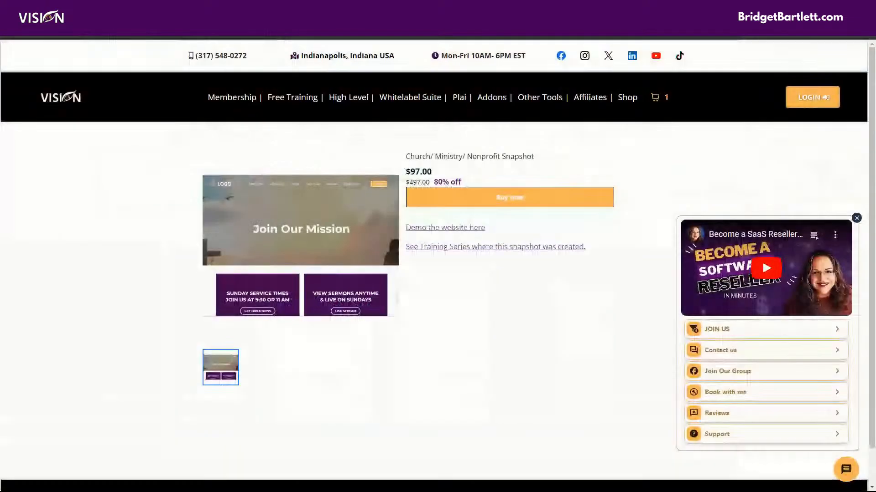
# Look through the training series playlist linked from the church snapshot product, and return to the shop's Snapshots collection.
pyautogui.click(462, 247)
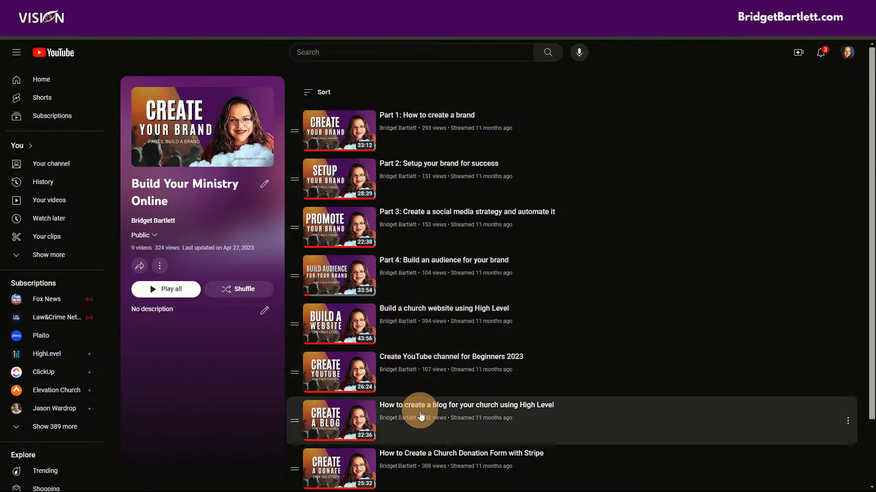
pyautogui.scroll(-2, 475, 348)
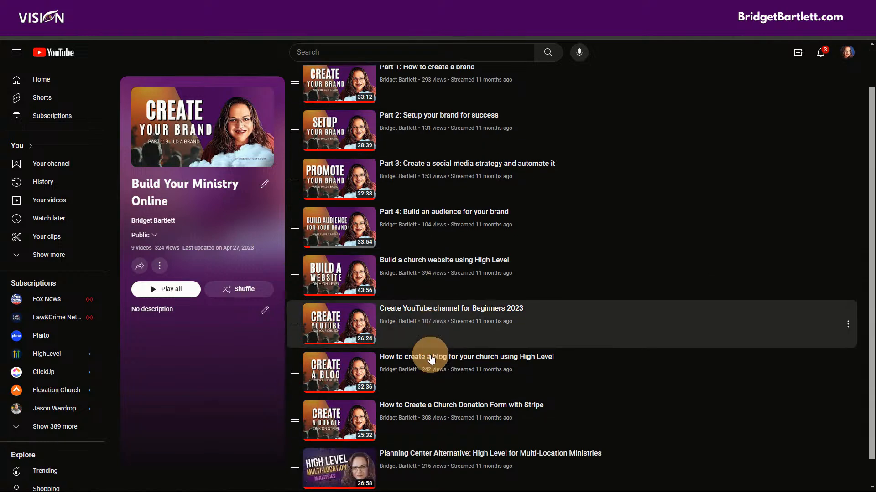
pyautogui.scroll(2, 422, 397)
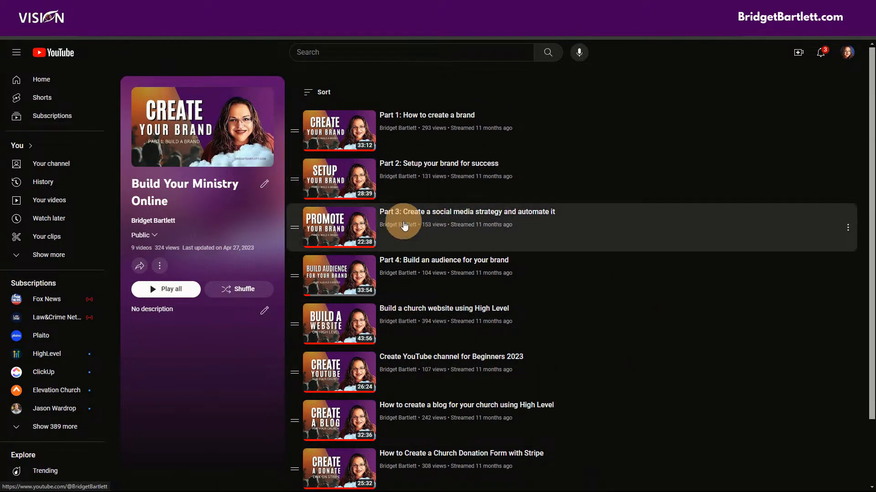
pyautogui.click(123, 9)
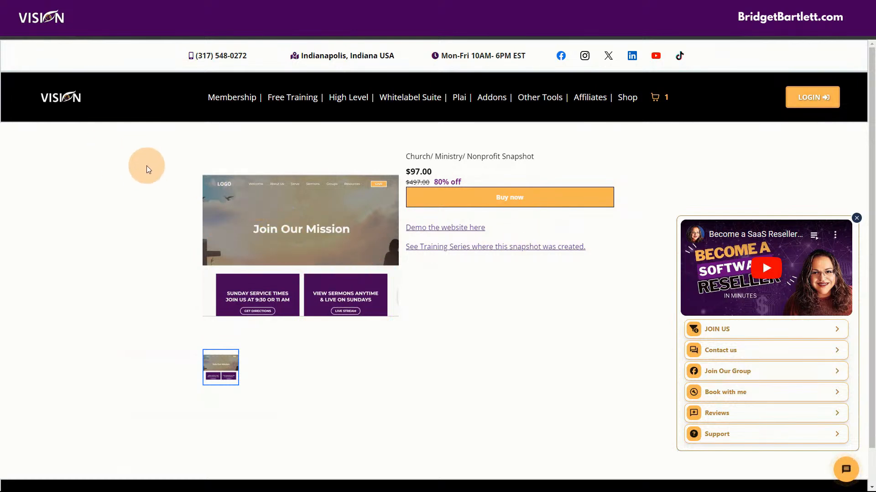
pyautogui.click(14, 39)
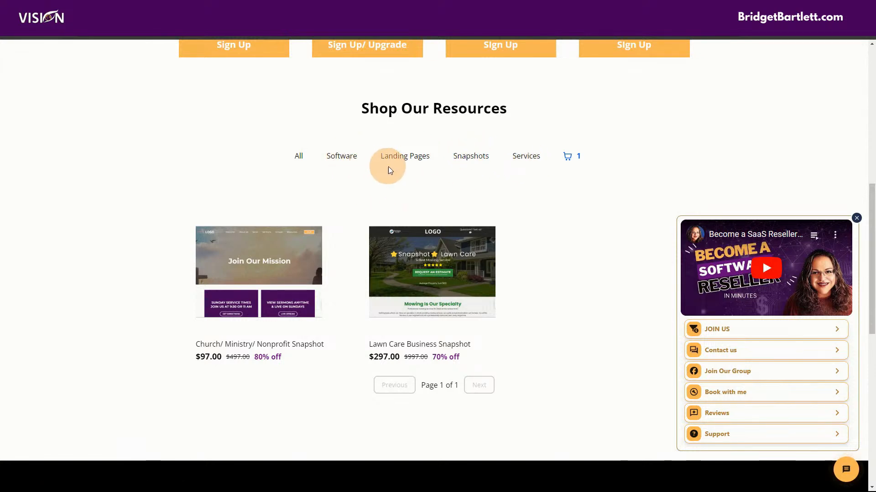
pyautogui.scroll(4, 195, 202)
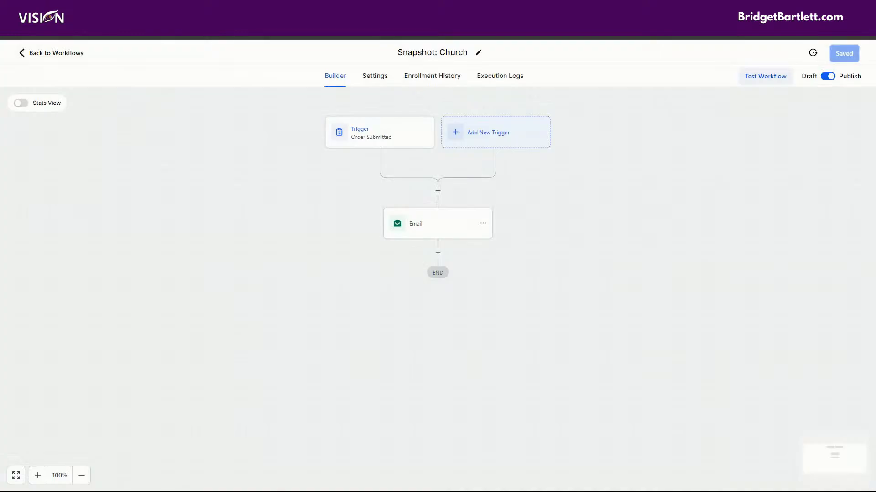
# Return from the Snapshot: Church workflow to the snapshot entries in the Store Workflows list.
pyautogui.click(44, 52)
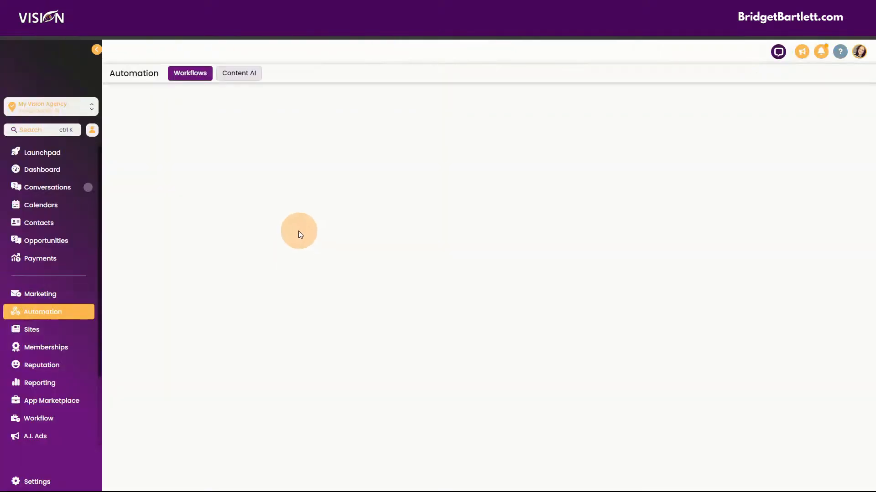
pyautogui.scroll(-2, 283, 360)
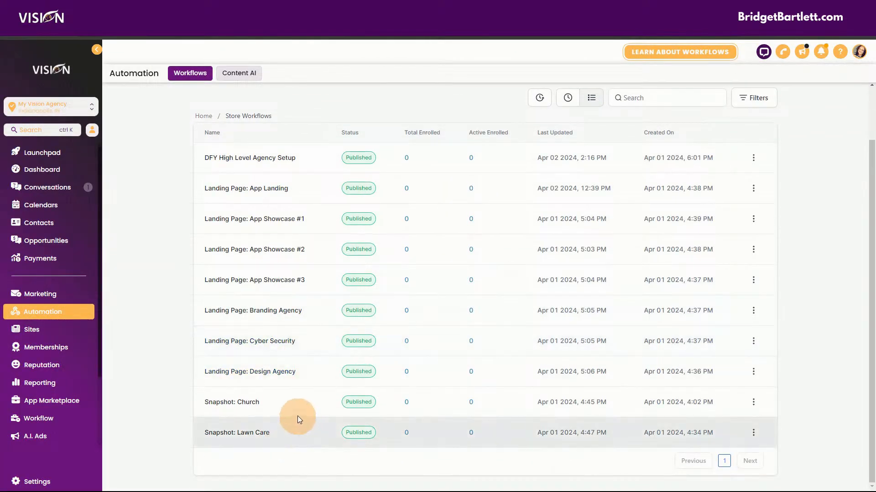